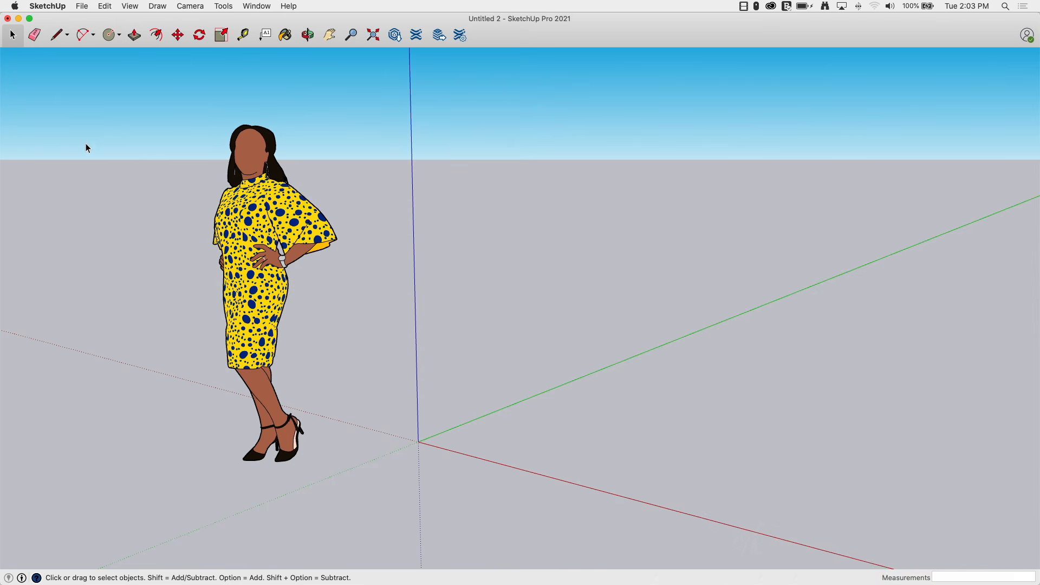
Open the Large Tool Set palette.
middle_click_drag(383, 295, 394, 323)
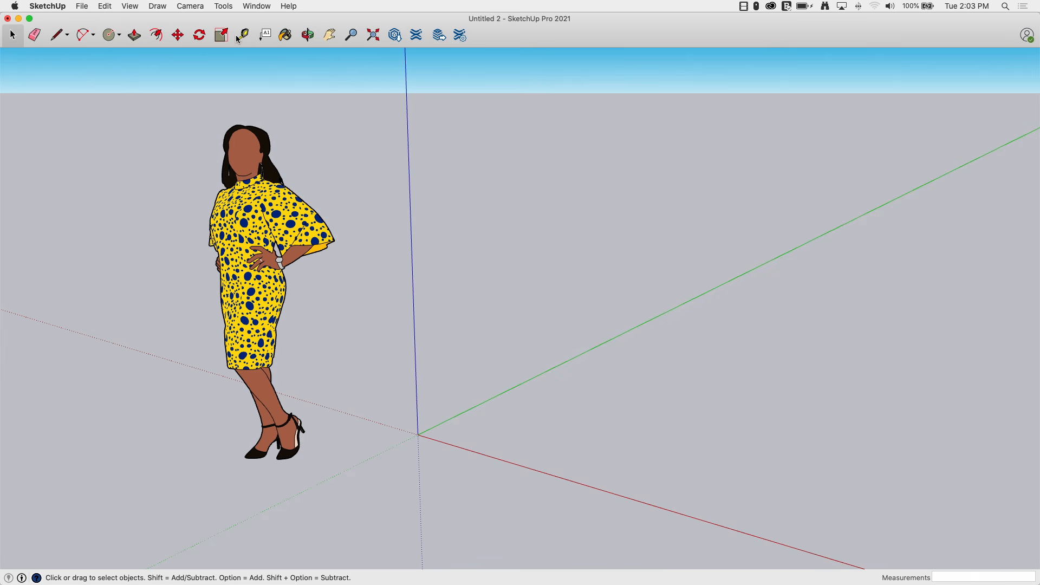
left_click(224, 6)
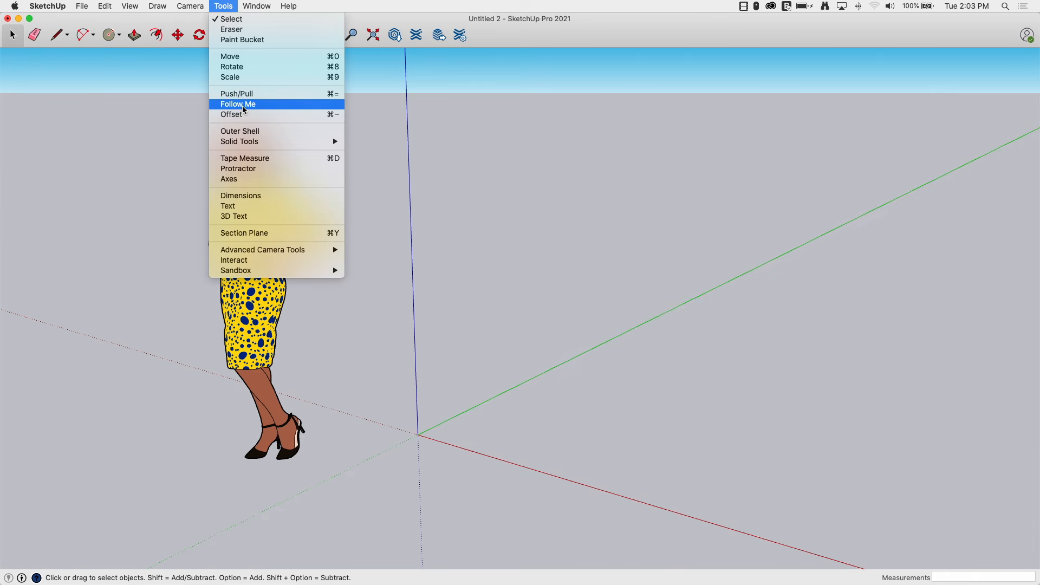
mouse_move(124, 5)
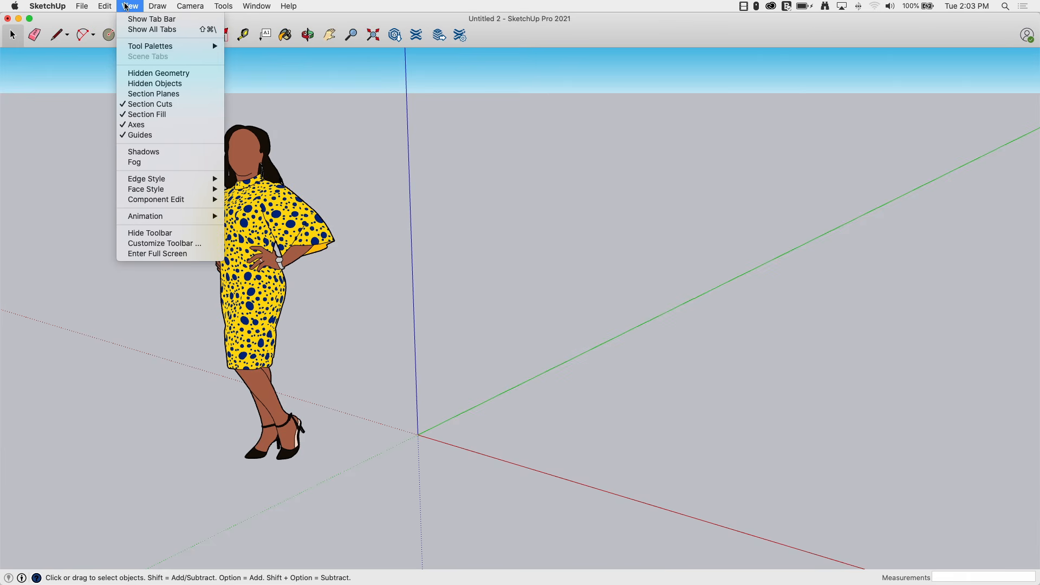
mouse_move(140, 49)
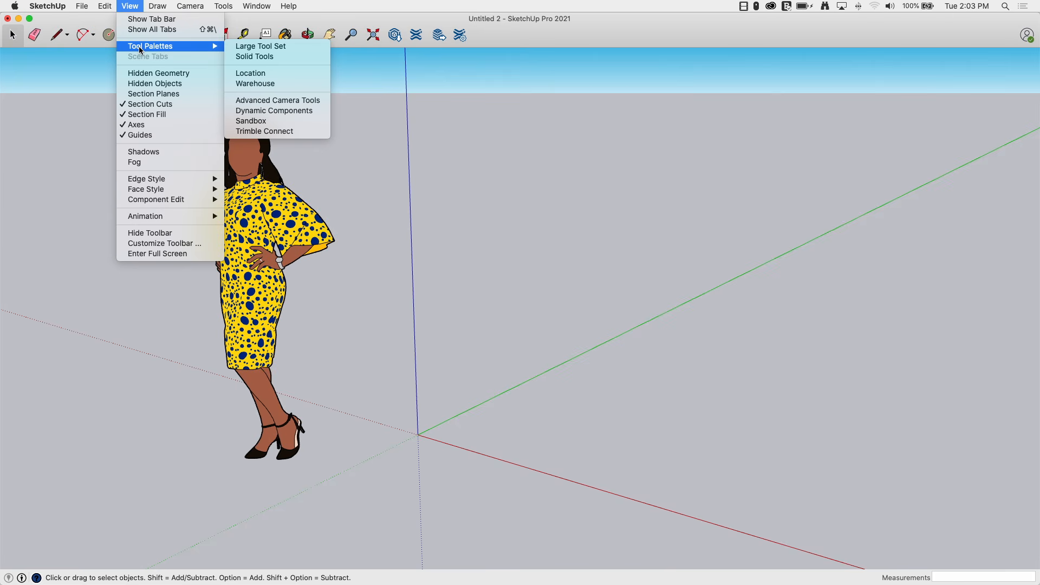
left_click(240, 47)
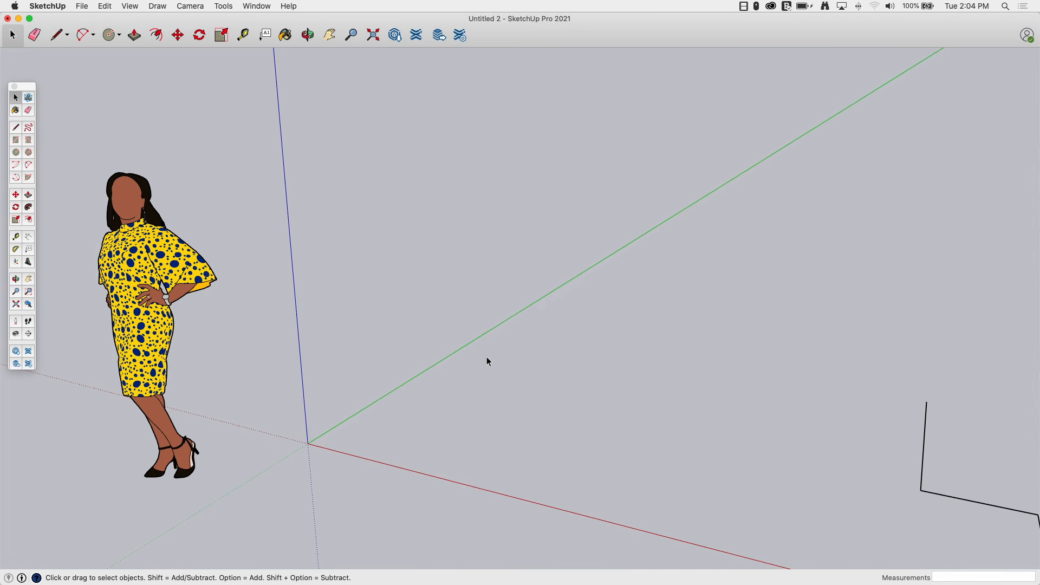
Draw a small vertical rectangle, about 4 9/16" by 7 3/8", standing on the ground near the red axis.
key("r")
middle_click_drag(493, 355, 466, 376)
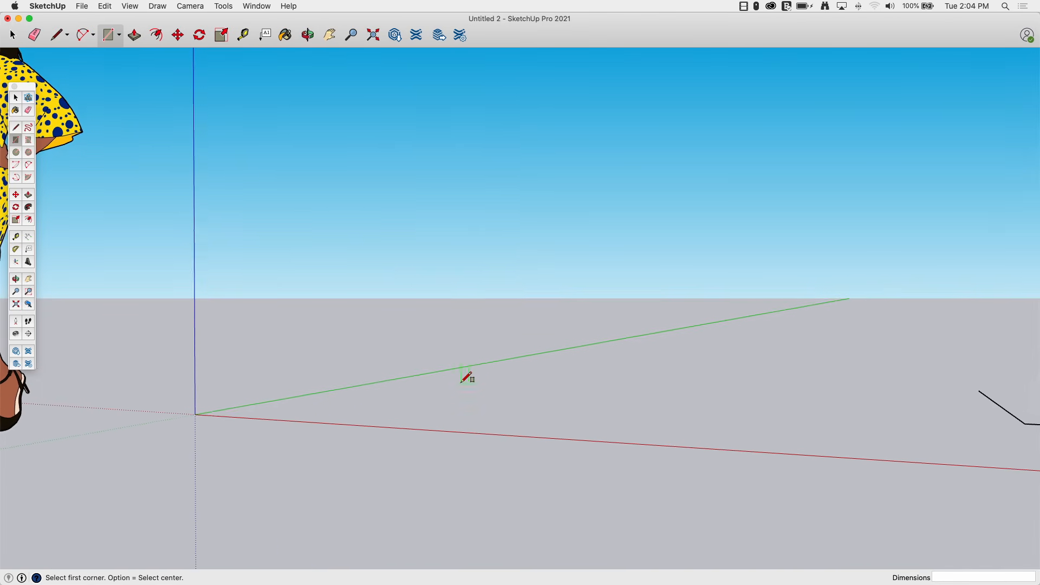
left_click(466, 377)
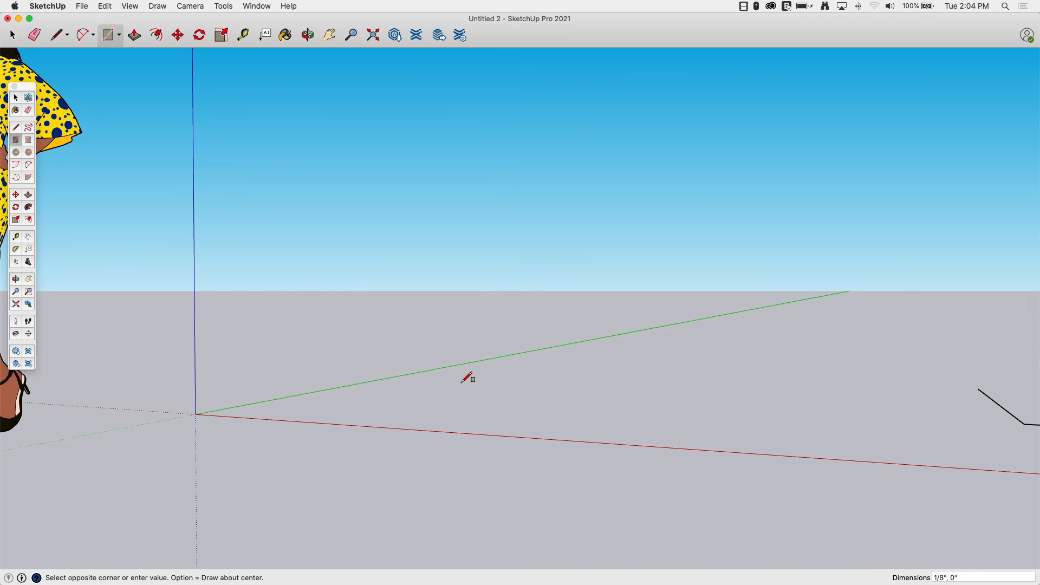
key("Escape")
left_click(465, 373)
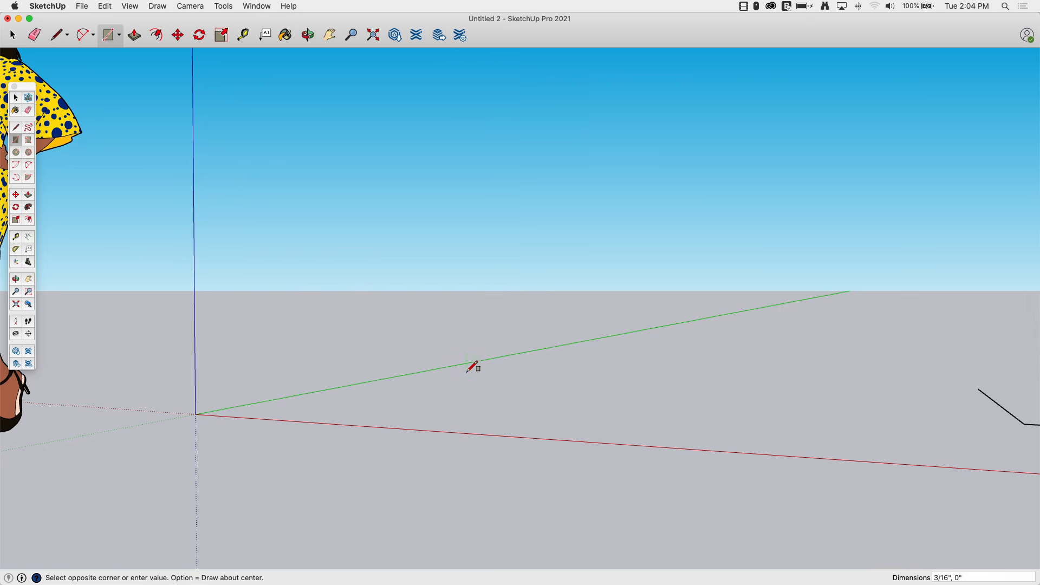
left_click(494, 321)
middle_click_drag(483, 339, 513, 343)
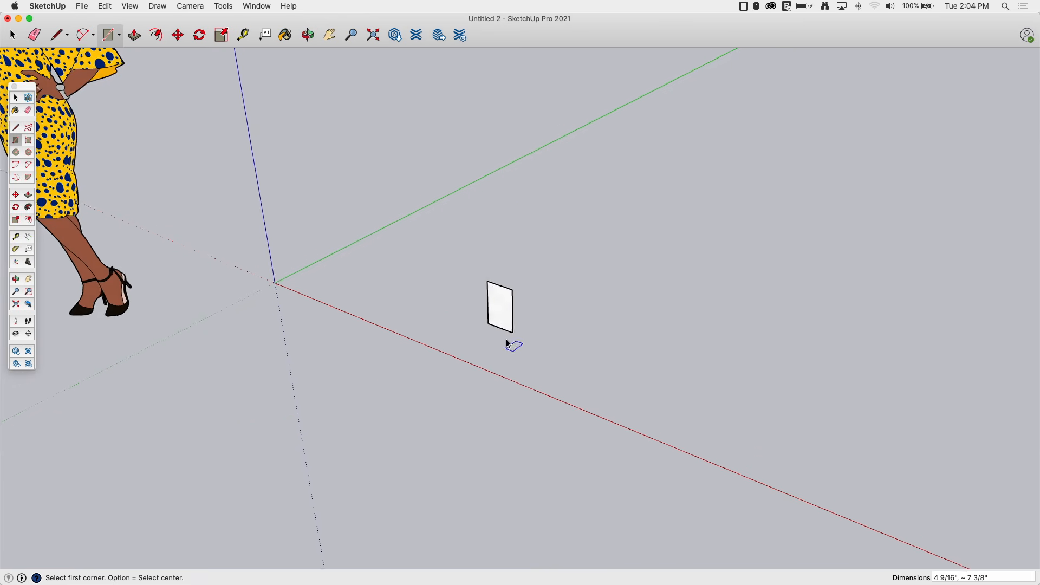
Select the rectangle and place a copy of it near the green axis.
key("space")
left_click(508, 328)
key("m")
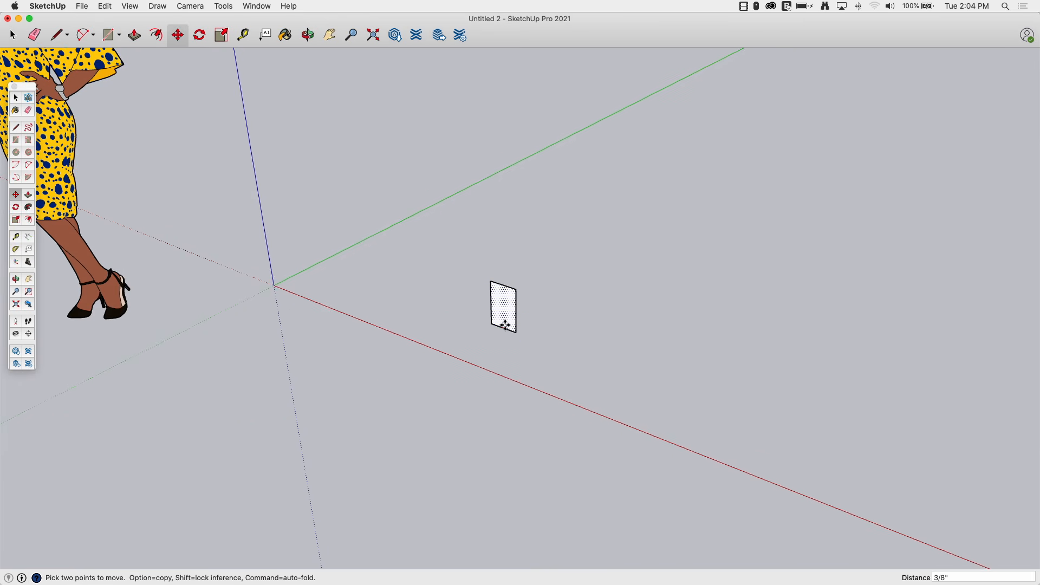
left_click(501, 322)
key("alt")
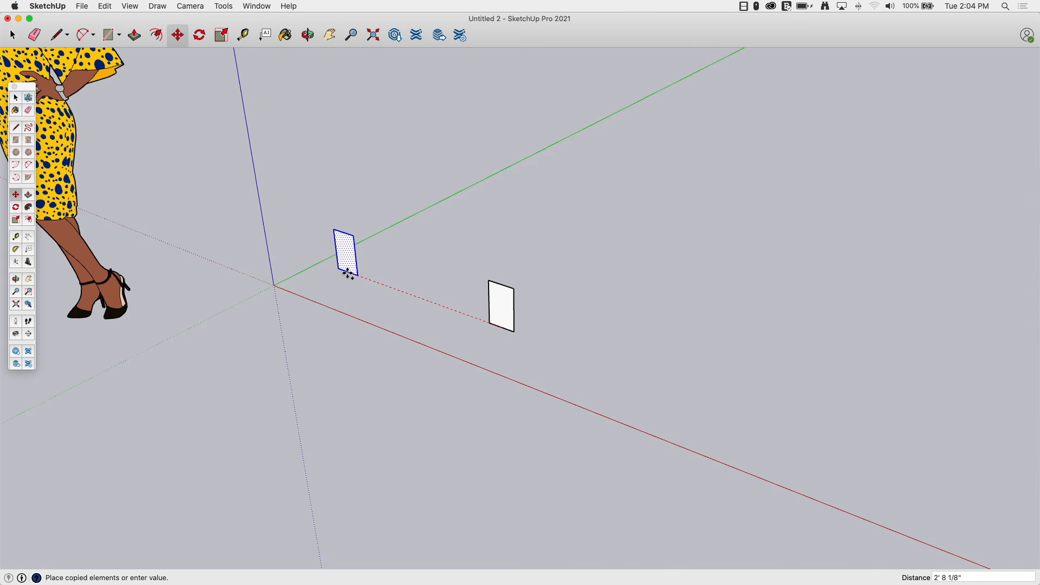
left_click(346, 267)
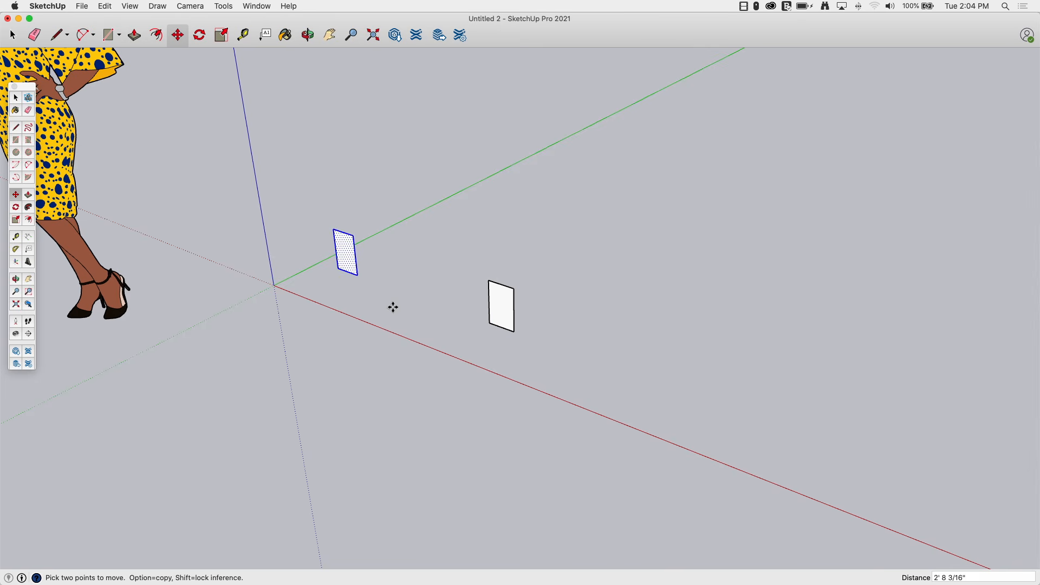
Push/Pull the copied rectangle into a long bar along the green axis, about 3' 5" long.
key("ctrl+shift+q")
middle_click_drag(513, 399, 346, 267)
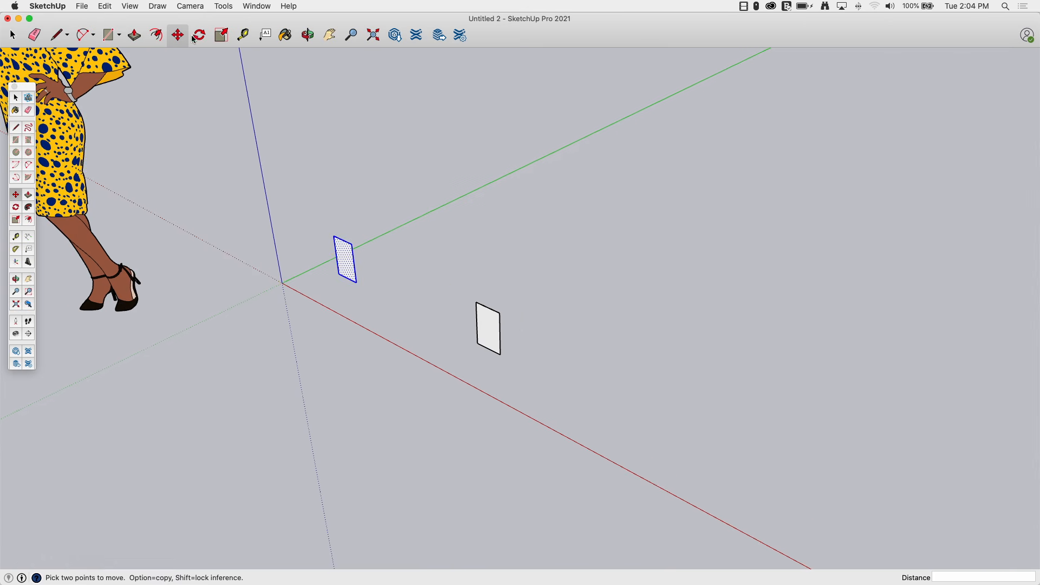
left_click(135, 35)
left_click_drag(341, 271, 504, 191)
middle_click_drag(443, 539, 229, 584)
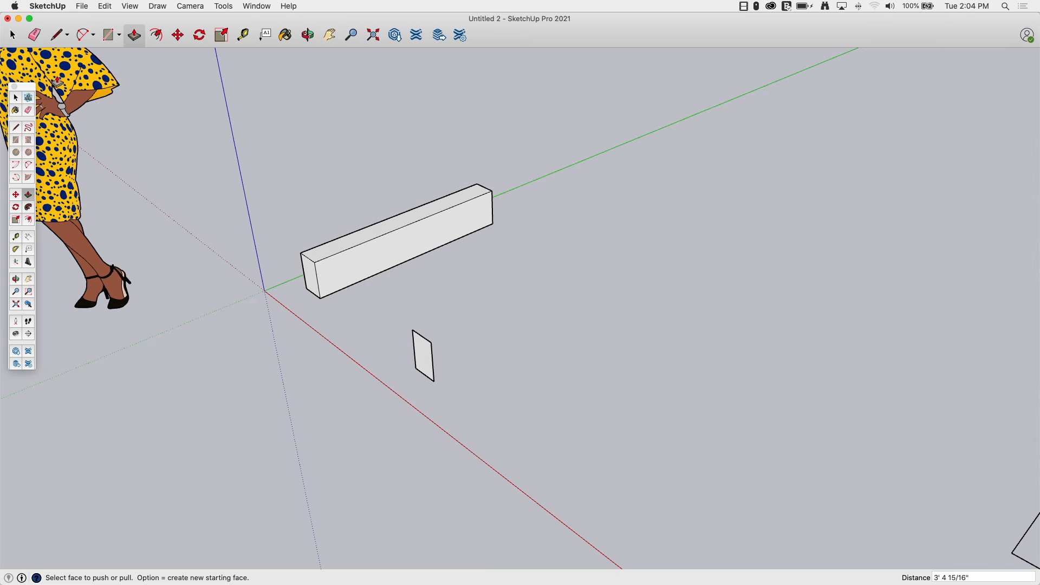
Draw a two-segment line path starting from the bottom corner of the original rectangle.
left_click(56, 34)
left_click(434, 381)
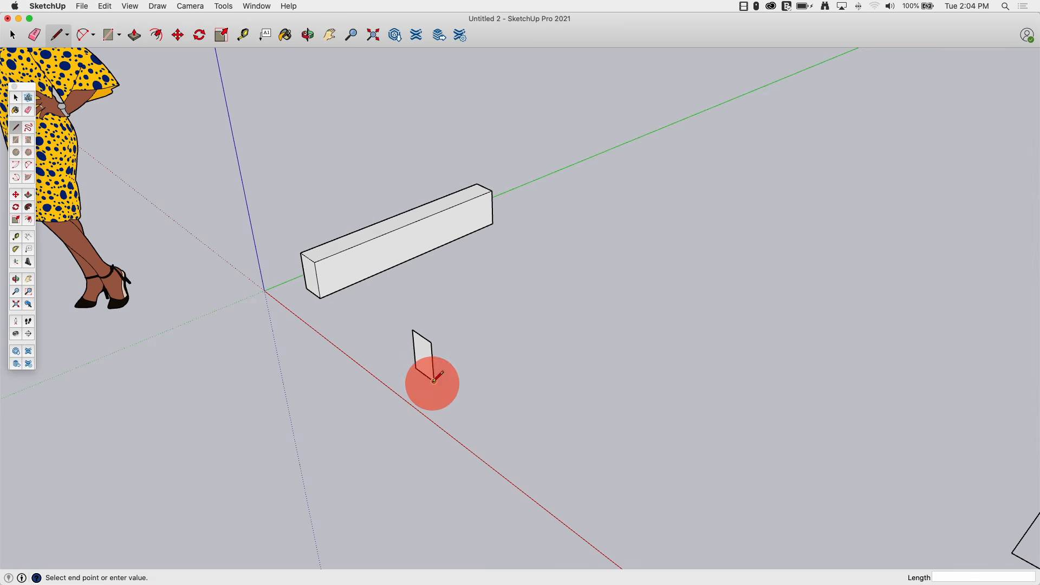
left_click(611, 284)
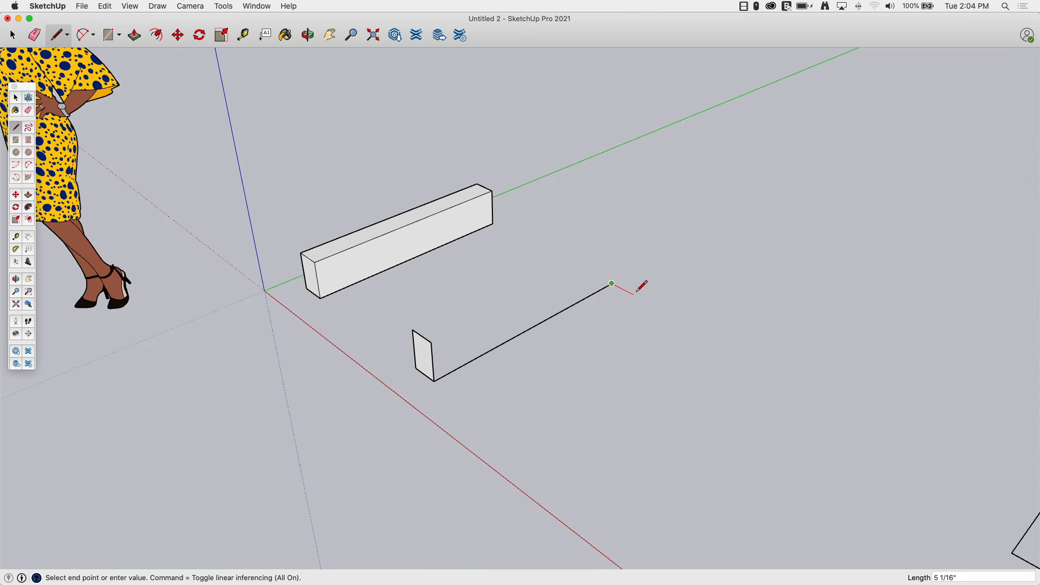
left_click(702, 329)
key("space")
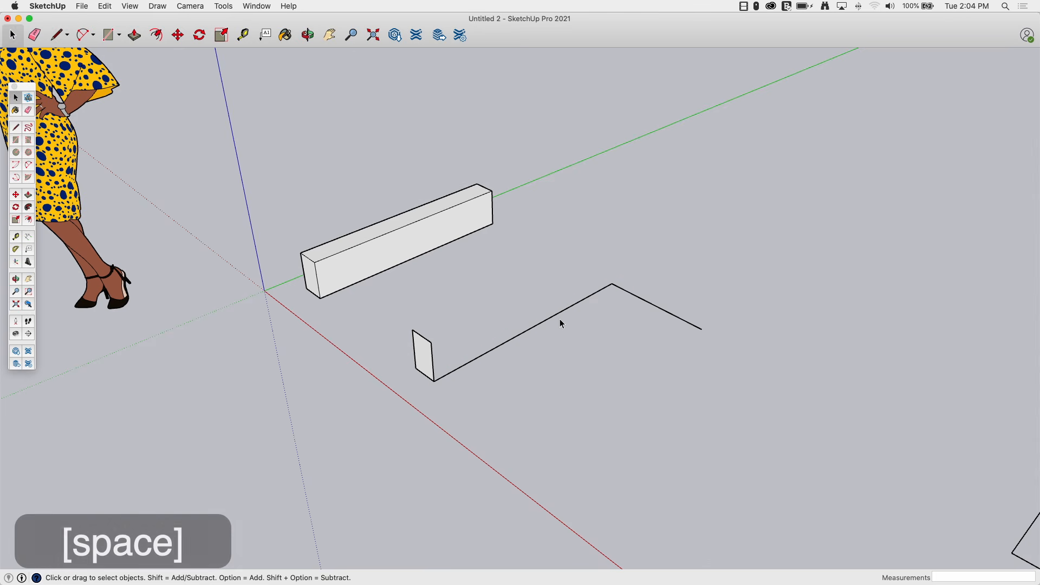
Sweep the rectangle along the path with Follow Me, then undo the sweep.
middle_click_drag(222, 145, 268, 173)
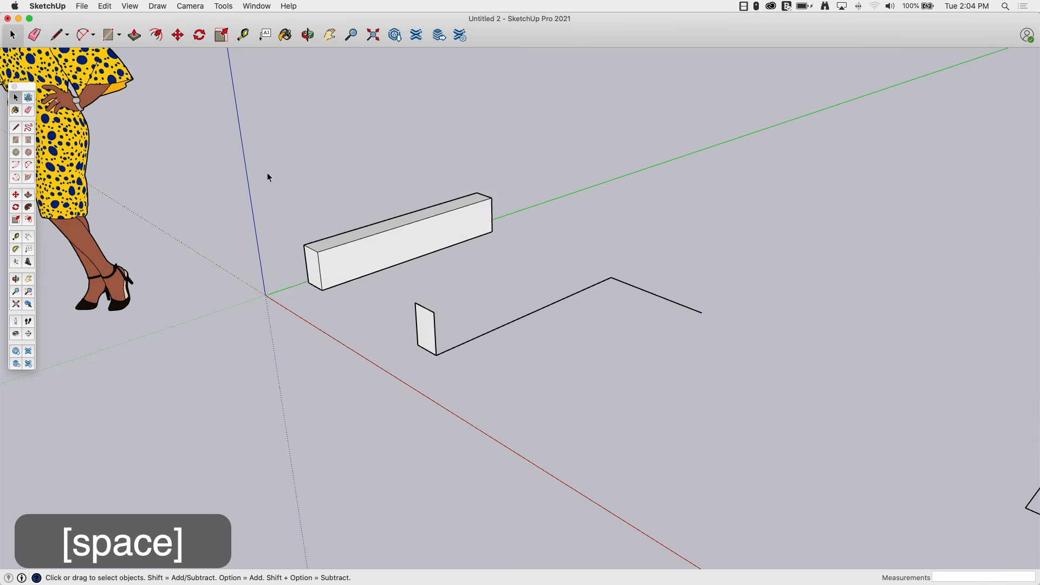
left_click(29, 208)
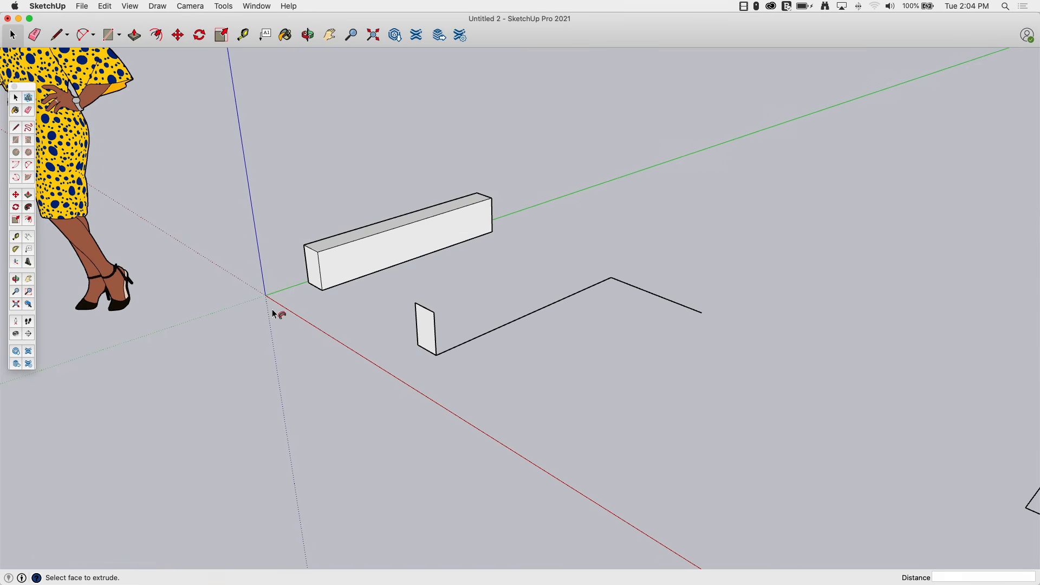
left_click(425, 340)
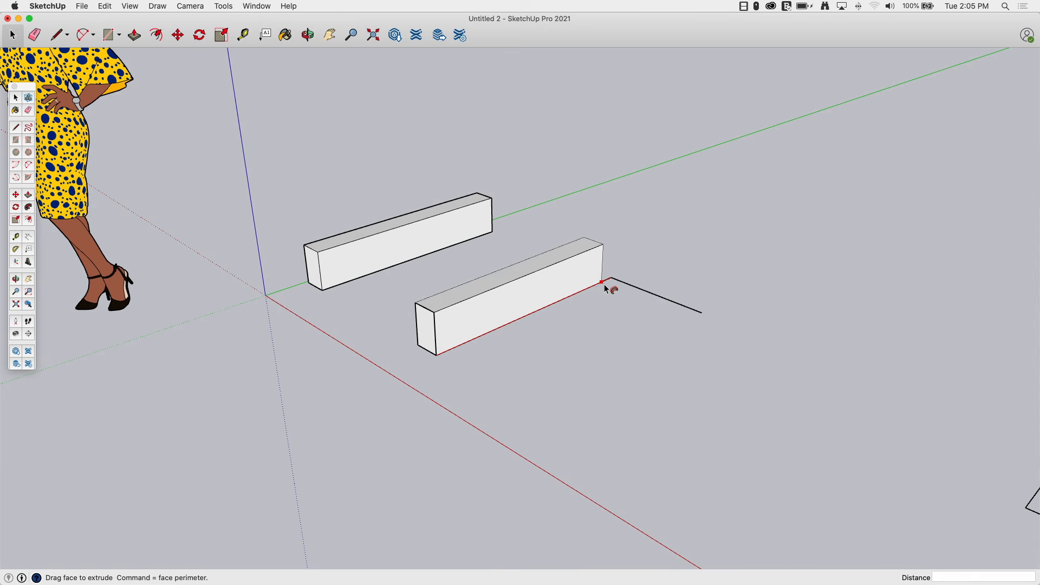
left_click(703, 316)
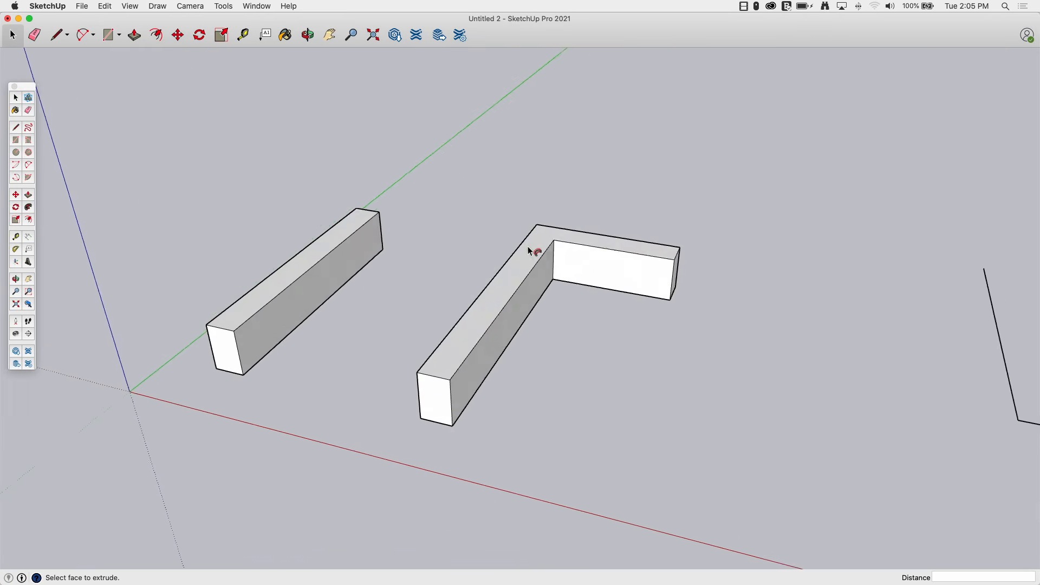
key("super+z")
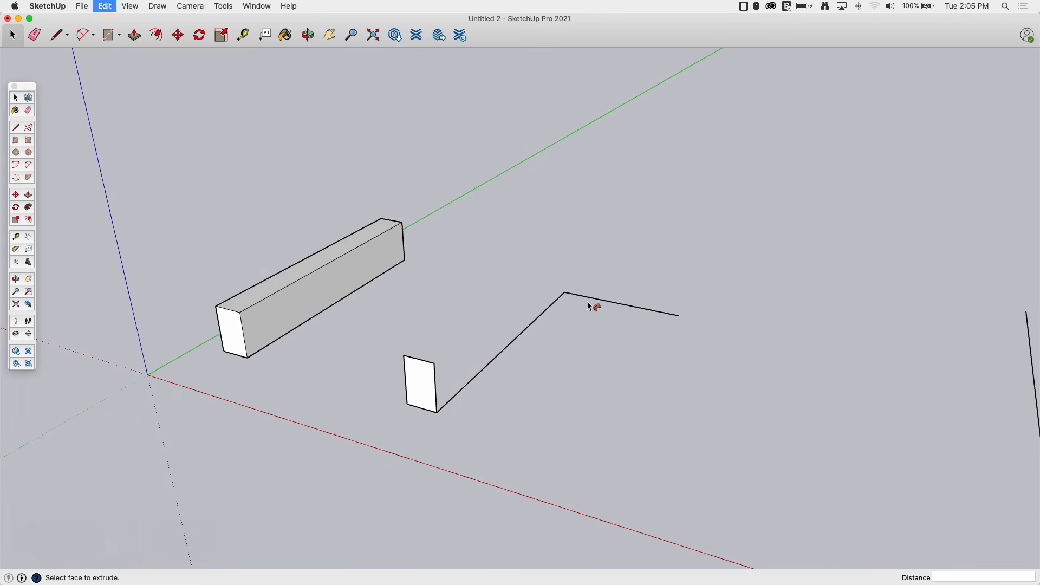
Extend the path from its open end with two more line segments.
left_click(59, 34)
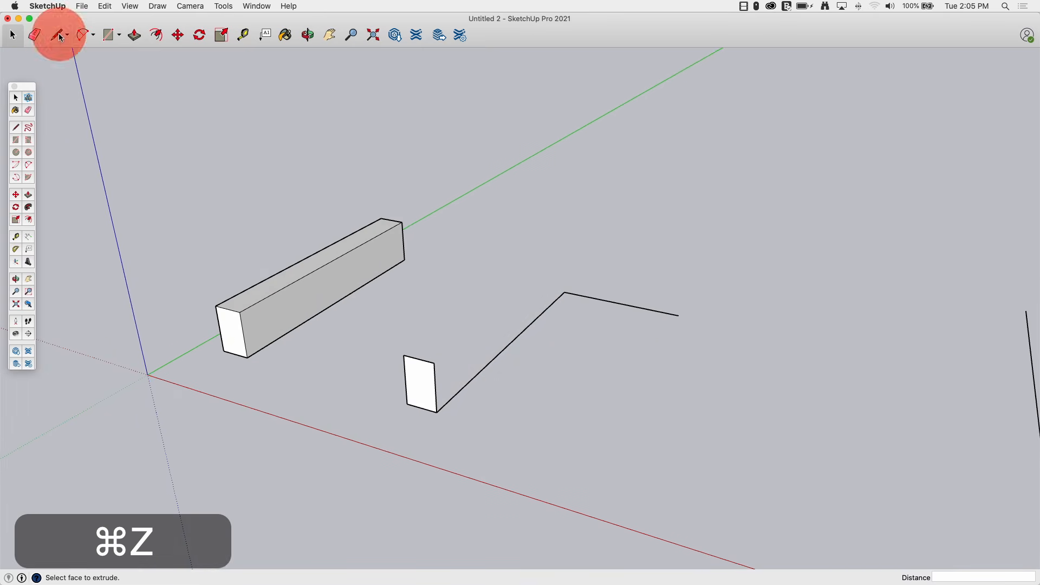
left_click(678, 315)
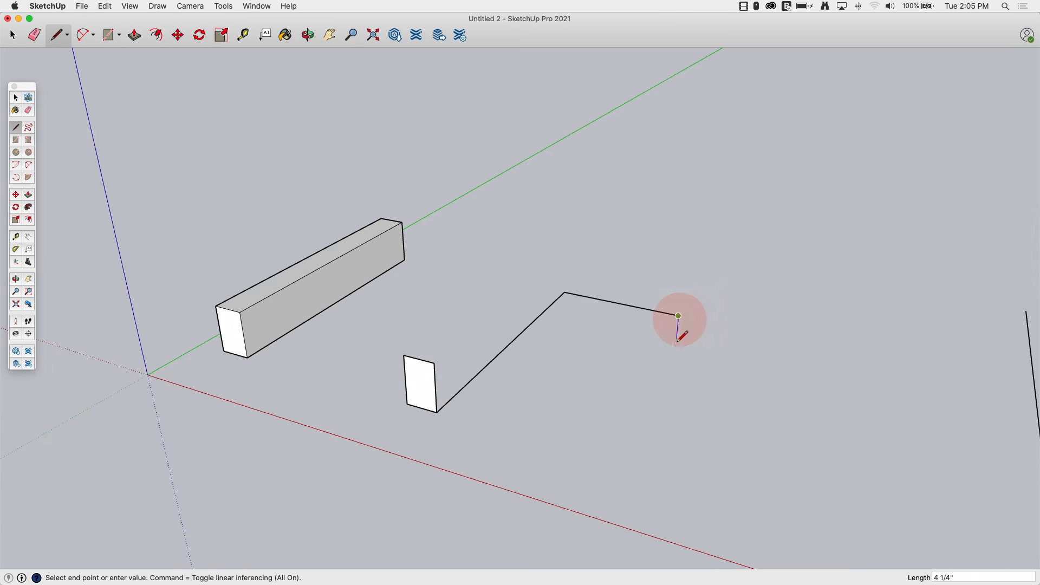
left_click(667, 430)
left_click(652, 467)
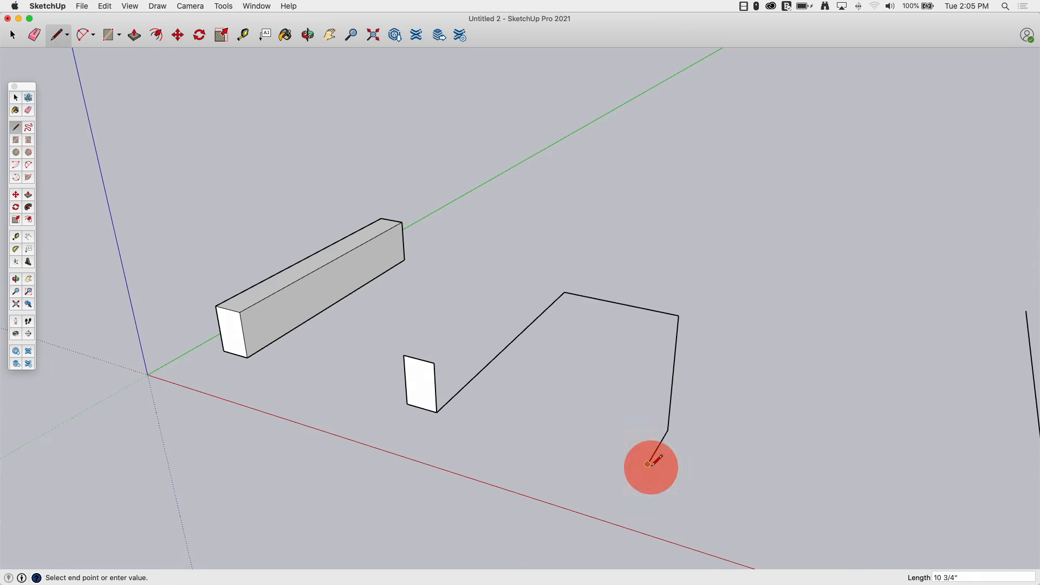
middle_click_drag(269, 243, 254, 230)
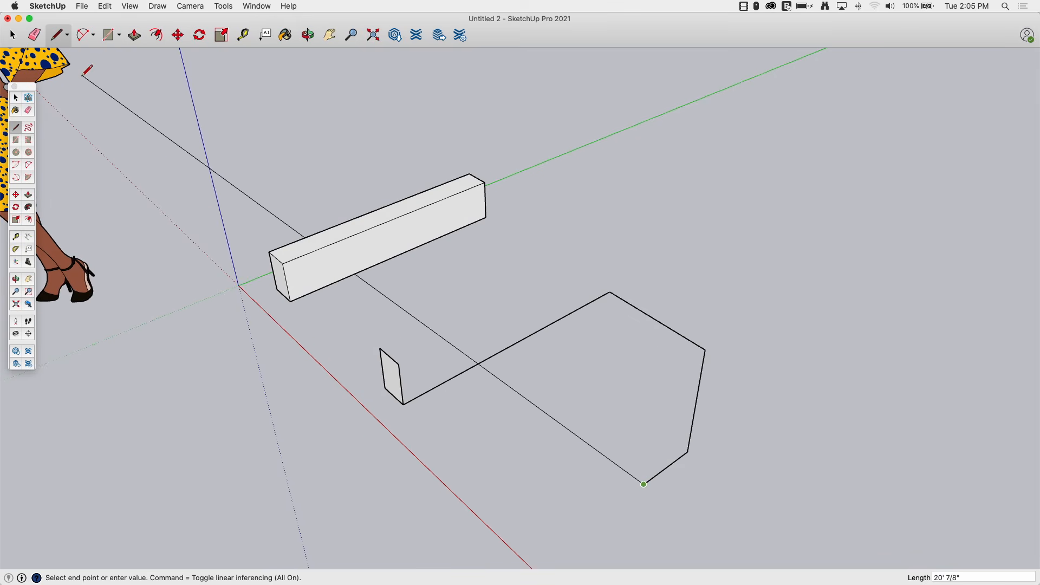
key("Escape")
Sweep the rectangle along the longer path with Follow Me by tracing it, then undo the sweep.
left_click(30, 209)
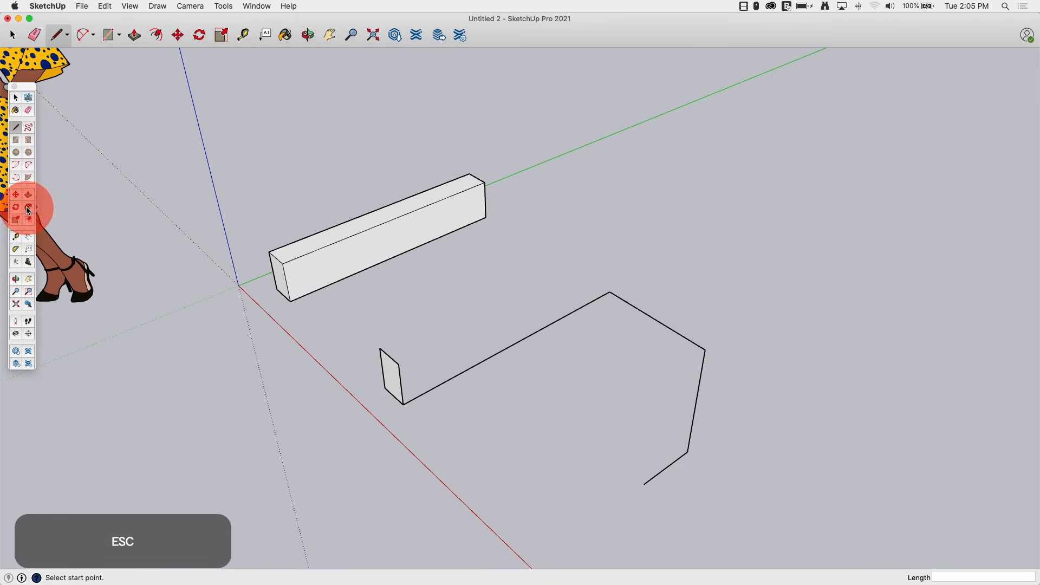
left_click_drag(393, 385, 641, 488)
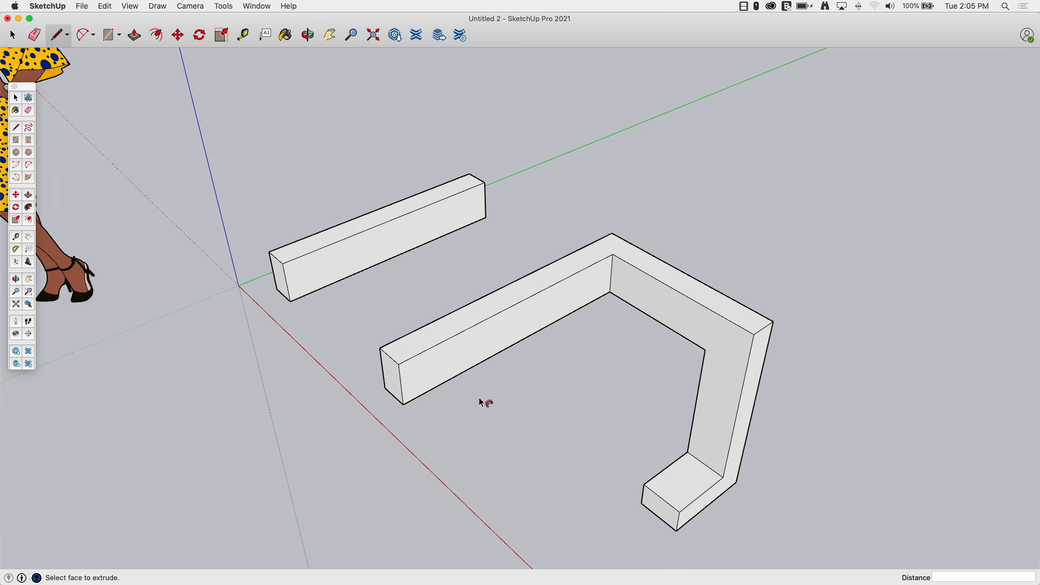
mouse_move(480, 397)
middle_mouse_down()
mouse_move(557, 408)
mouse_move(625, 388)
mouse_move(611, 296)
mouse_move(678, 301)
mouse_move(520, 282)
mouse_move(742, 494)
mouse_move(476, 330)
mouse_move(558, 373)
mouse_move(581, 355)
mouse_move(558, 343)
mouse_move(545, 311)
middle_mouse_up()
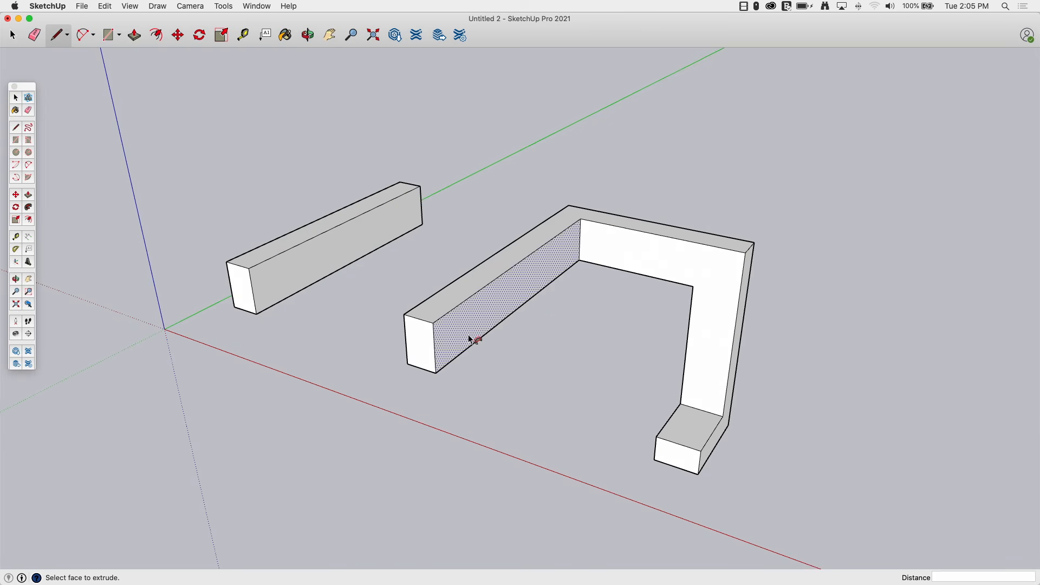
key("super+z")
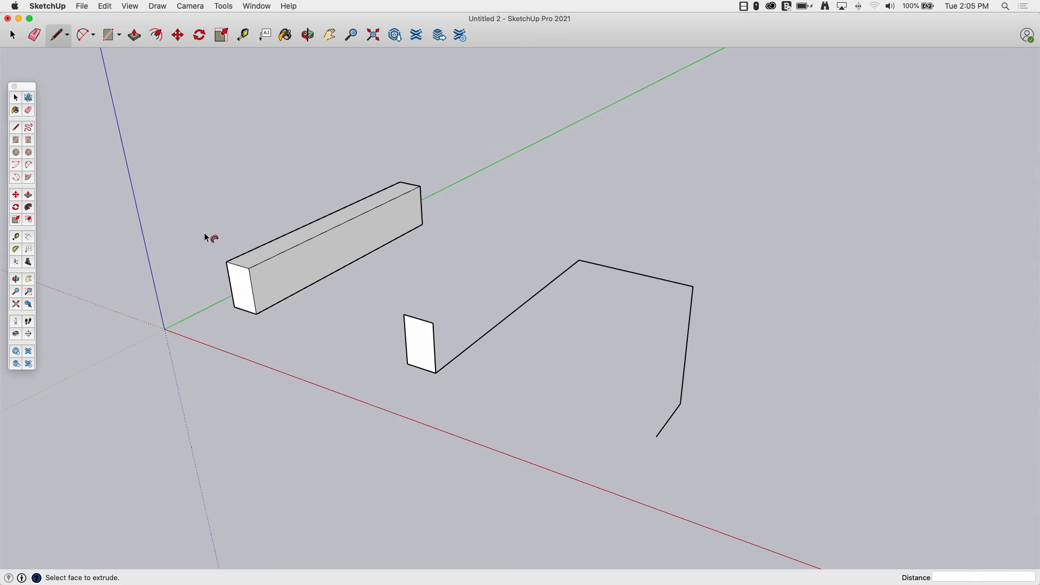
Select the extended line path and sweep the rectangle along it with Follow Me.
middle_click_drag(204, 237, 536, 385)
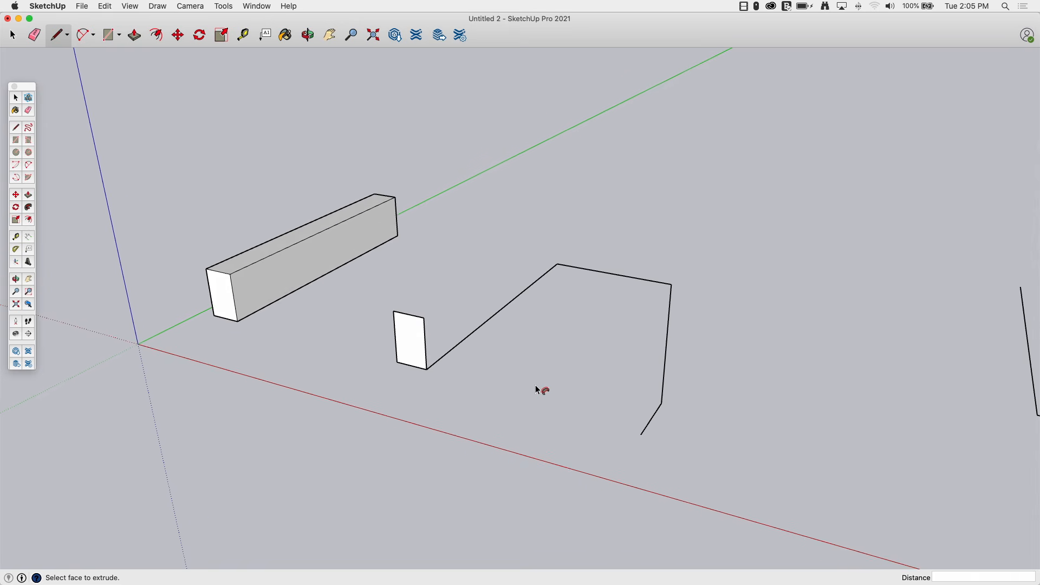
left_click(15, 98)
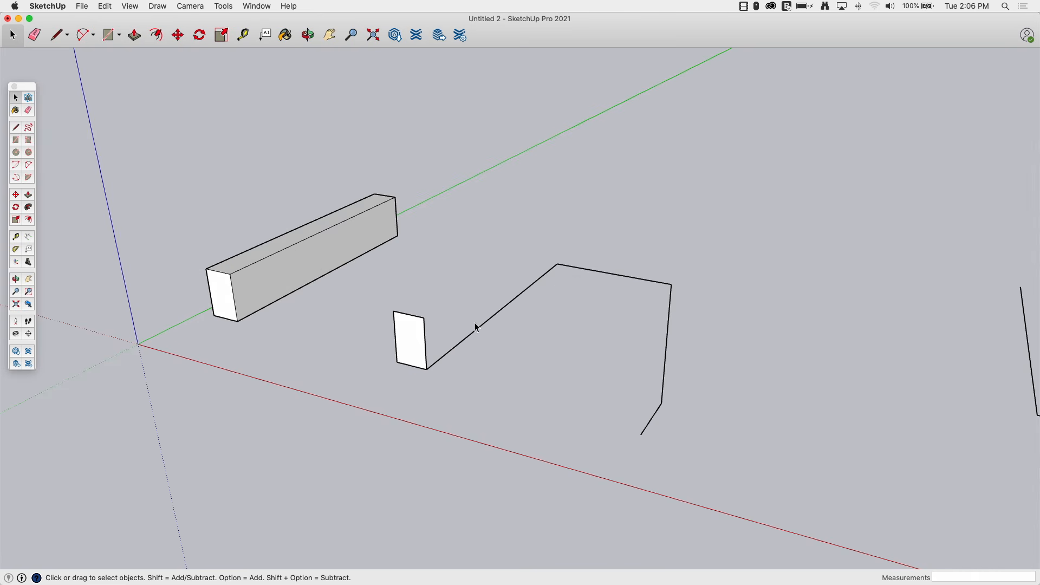
left_click_drag(751, 217, 685, 289)
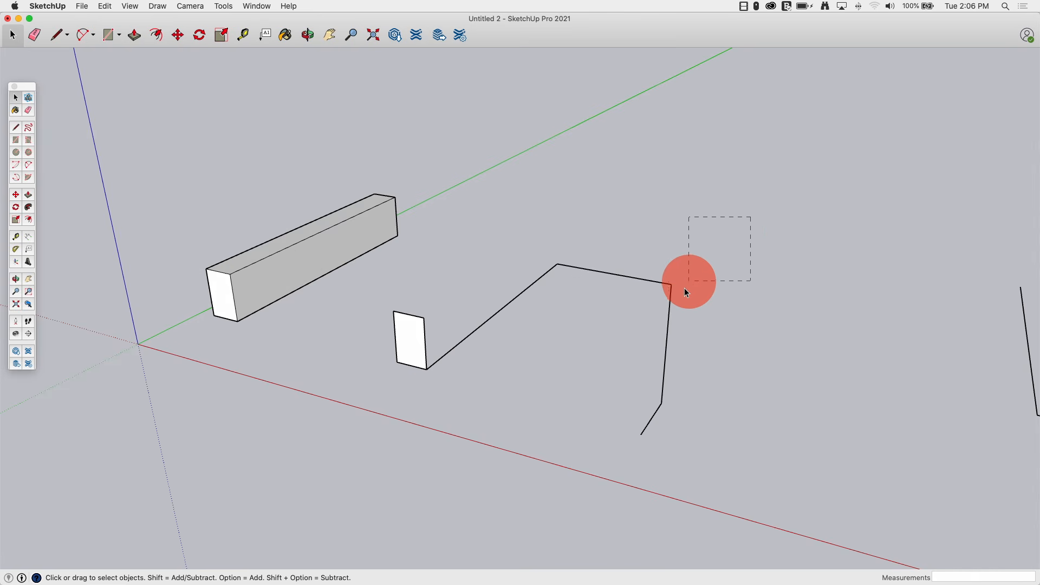
left_click_drag(495, 459, 495, 460)
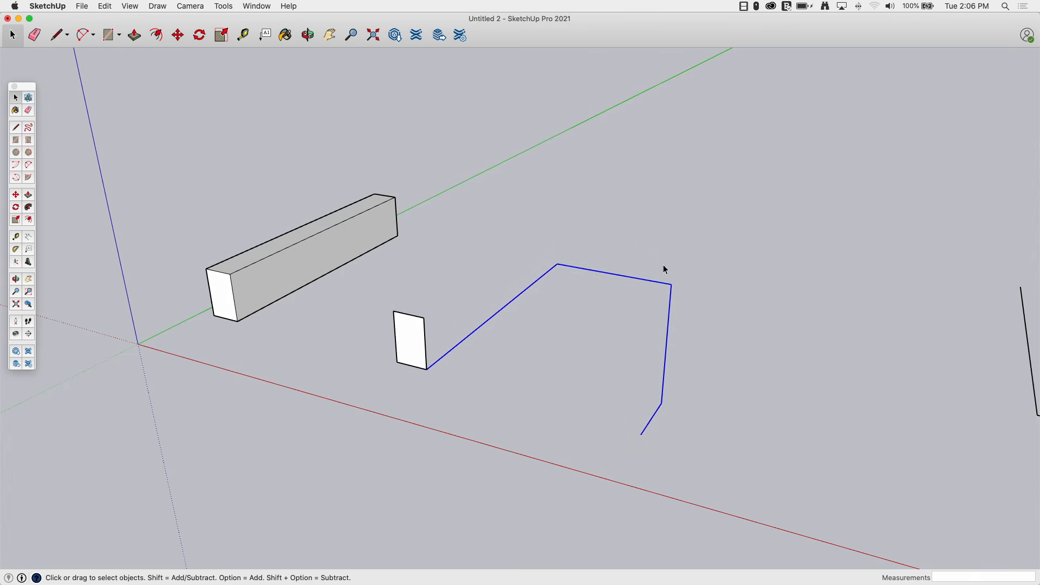
middle_click_drag(652, 372, 591, 443)
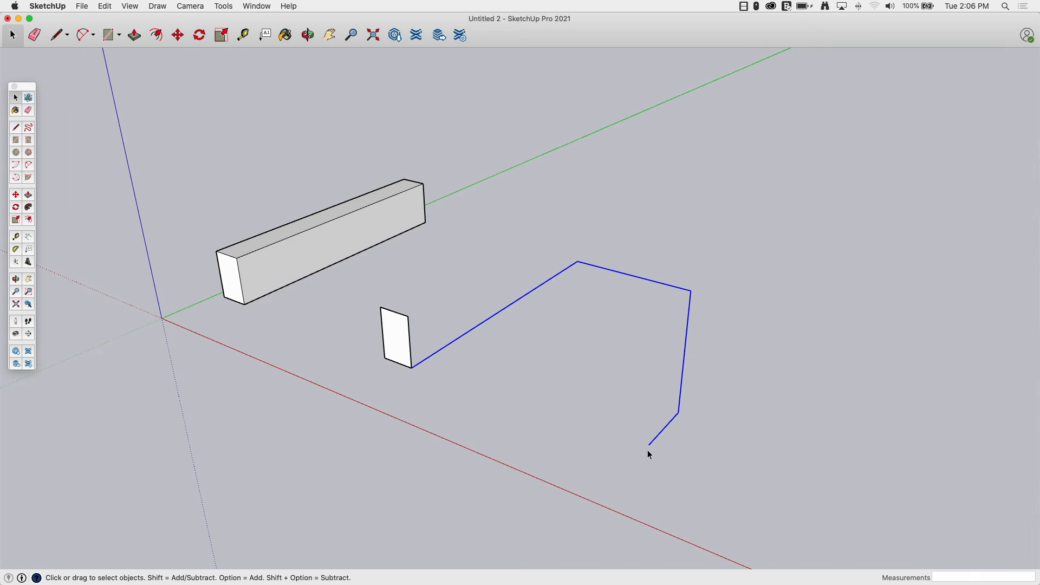
left_click(29, 208)
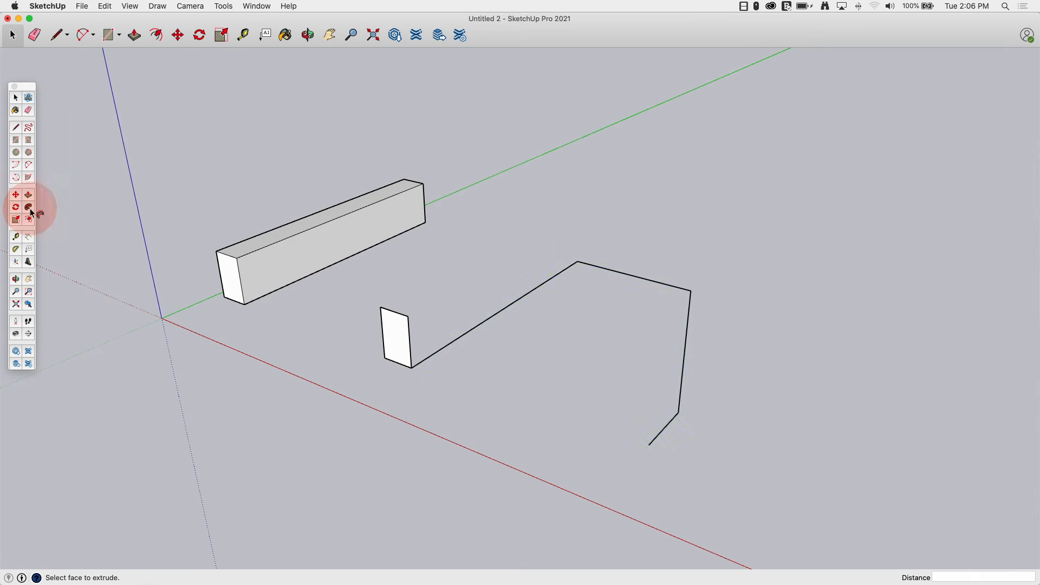
left_click(391, 336)
Orbit around the swept rectangular solid to examine it from several angles.
middle_click_drag(454, 394, 395, 413)
middle_click_drag(662, 464, 488, 293)
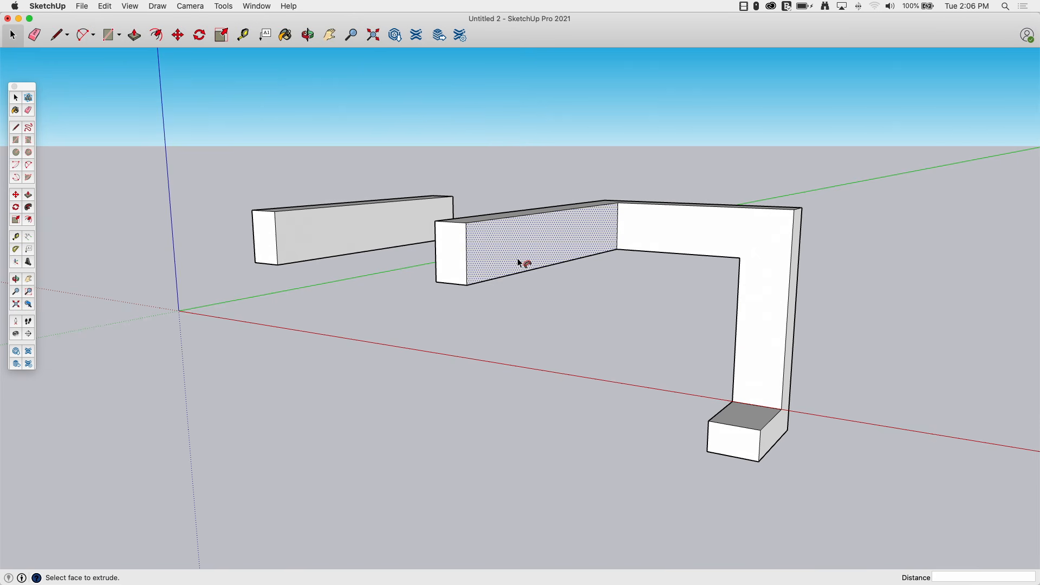
middle_click_drag(523, 266, 774, 407)
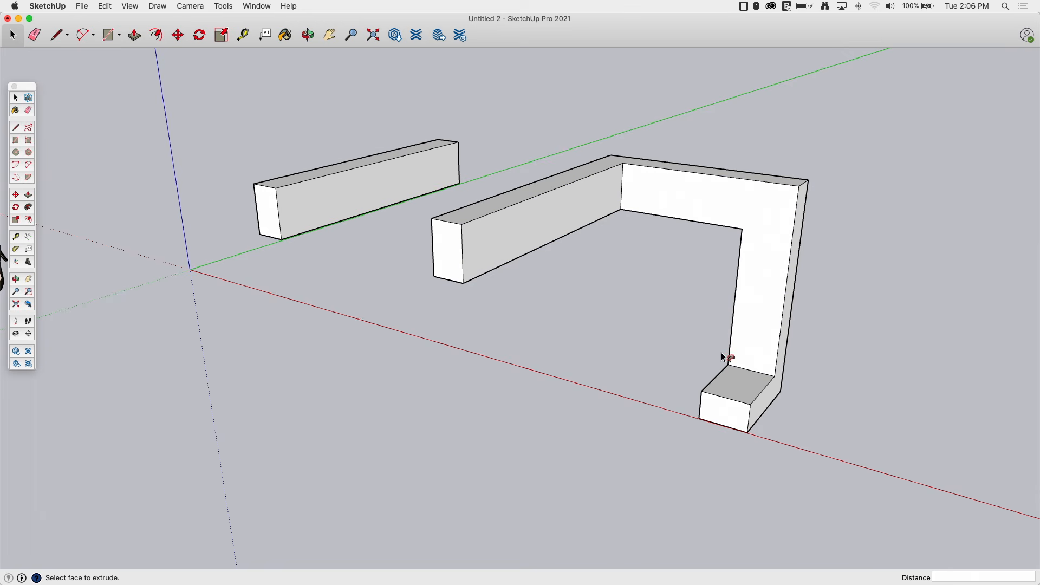
middle_click_drag(740, 296, 743, 313)
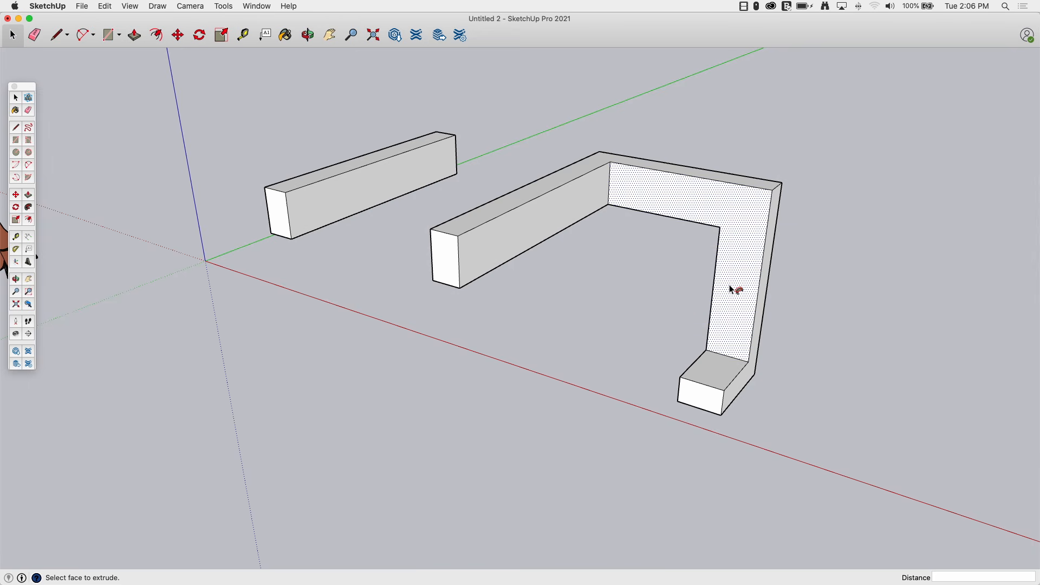
middle_click_drag(726, 254, 724, 281)
middle_click_drag(527, 315, 514, 307)
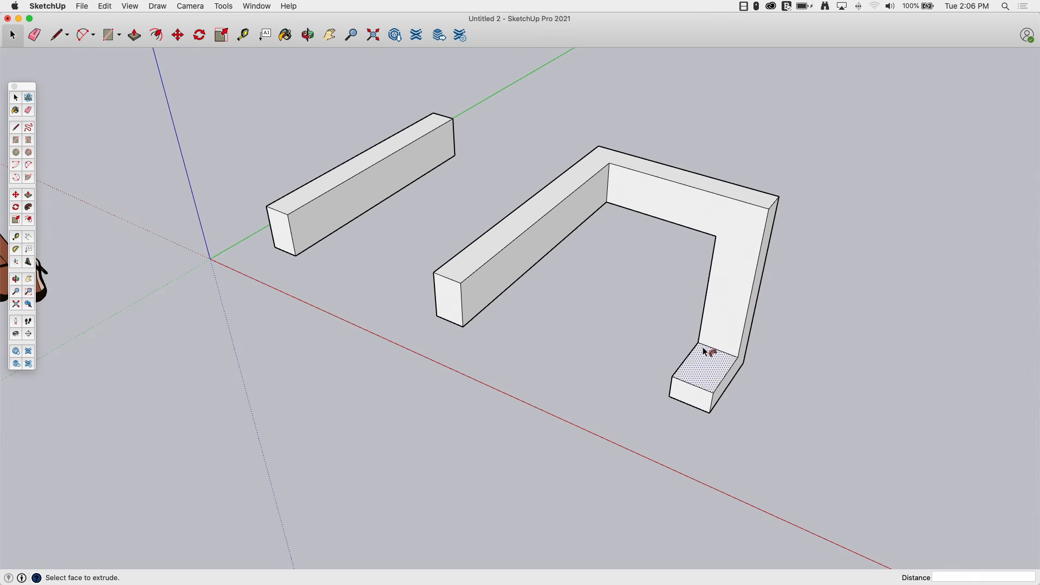
middle_click_drag(604, 304, 457, 260)
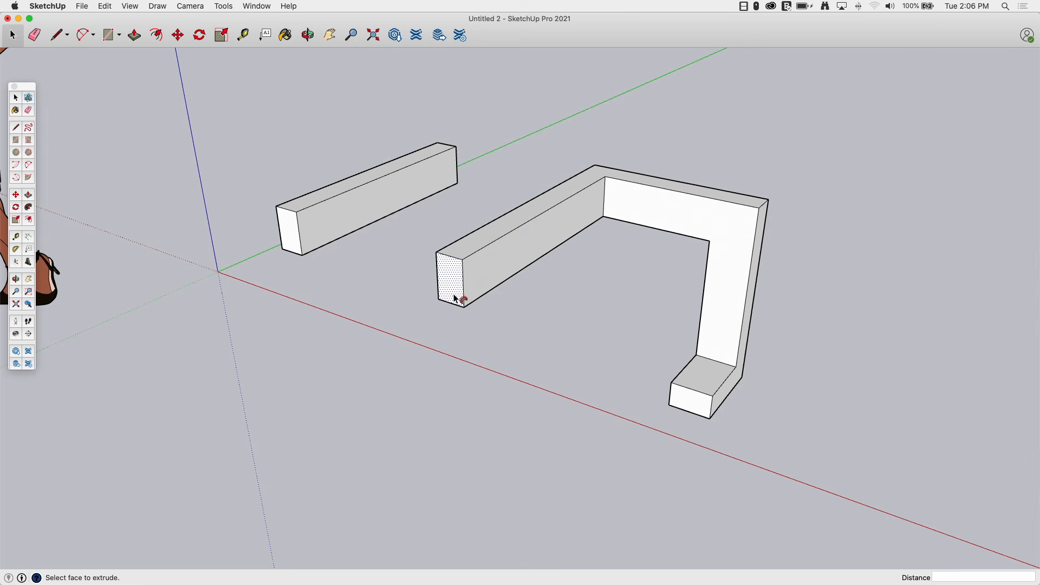
middle_click_drag(433, 262, 427, 274)
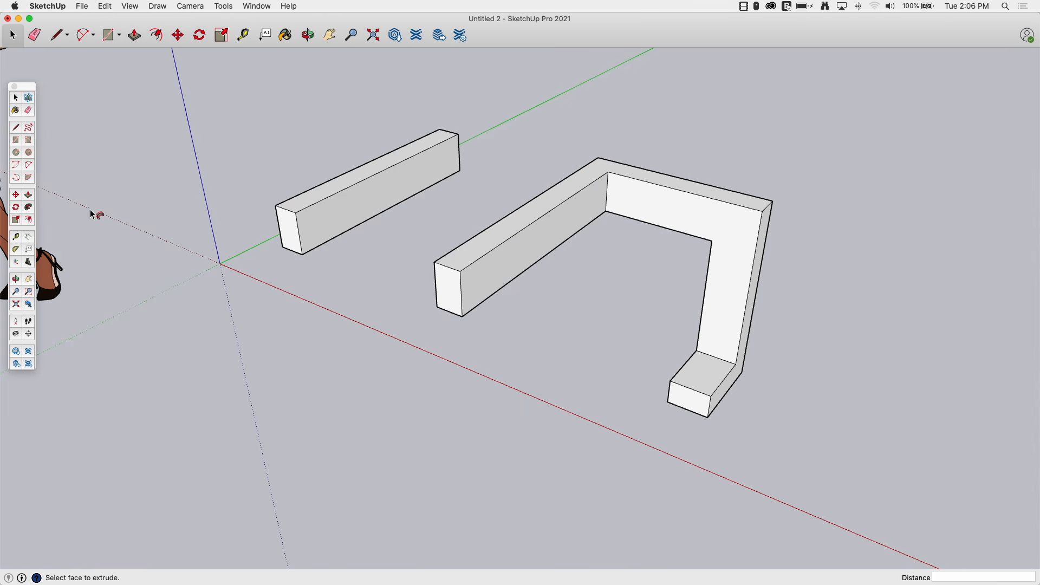
Draw a closed stepped profile with the Line tool at the upper end of the curved path.
middle_click_drag(165, 137, 467, 282)
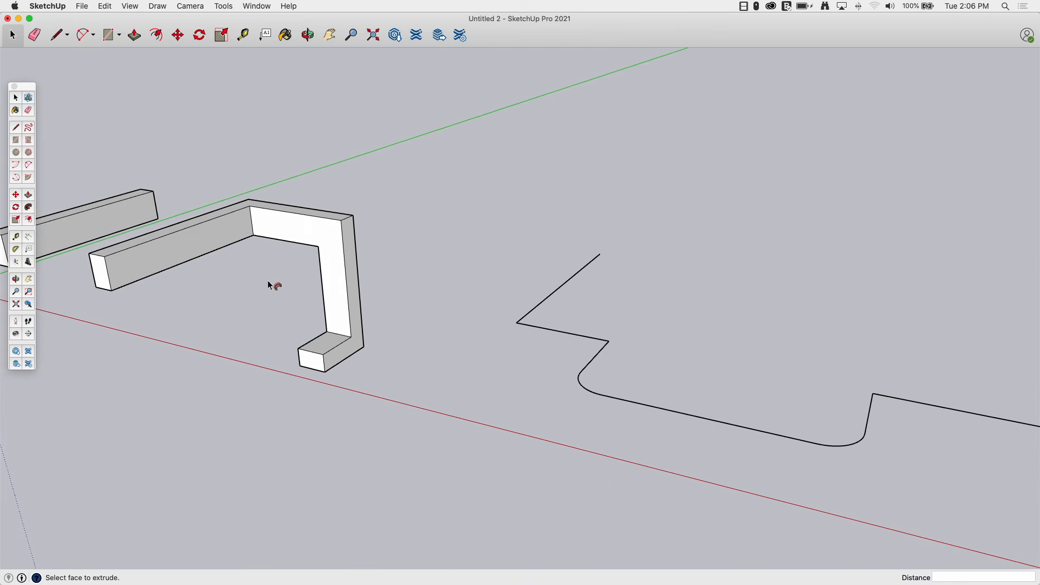
left_click(58, 36)
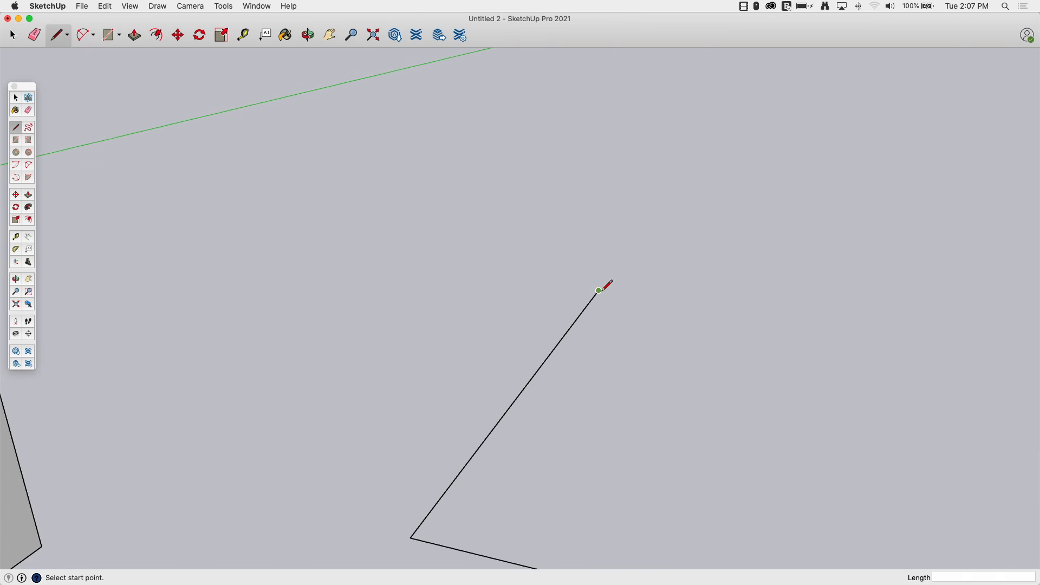
left_click(598, 290)
left_click(577, 264)
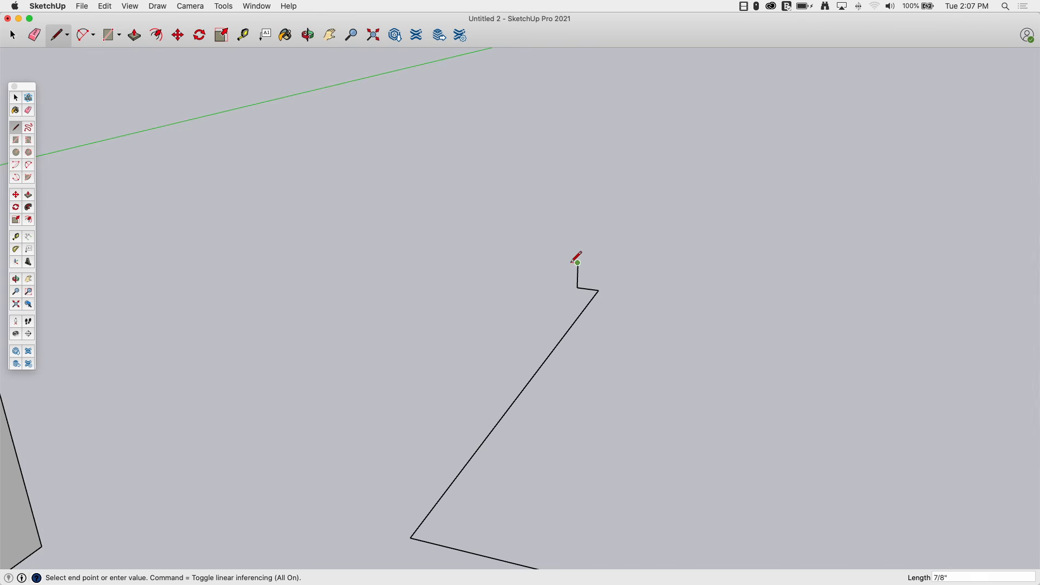
left_click(565, 262)
left_click(565, 238)
left_click(555, 237)
left_click(555, 212)
left_click(595, 241)
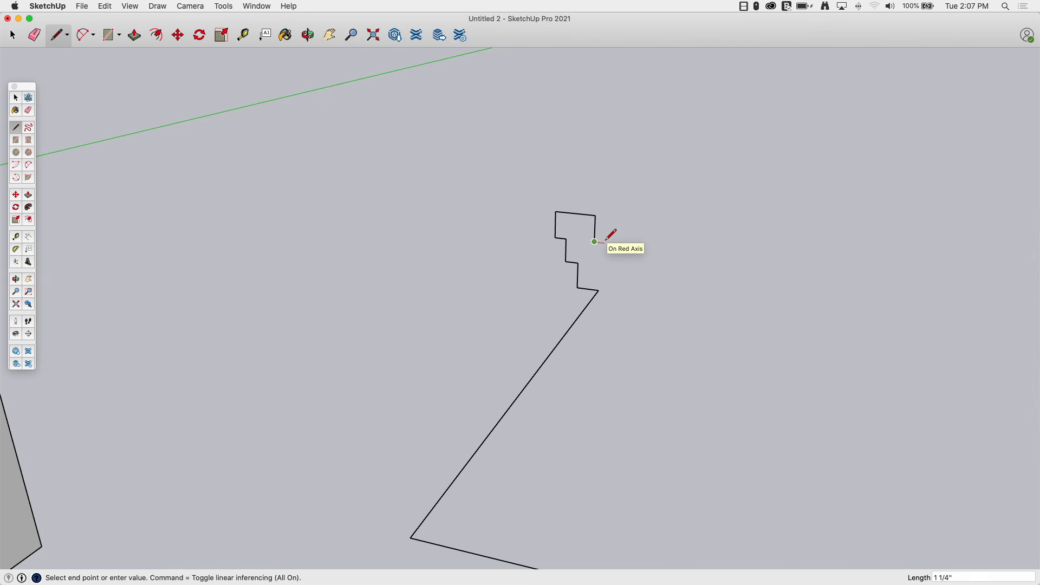
left_click(598, 287)
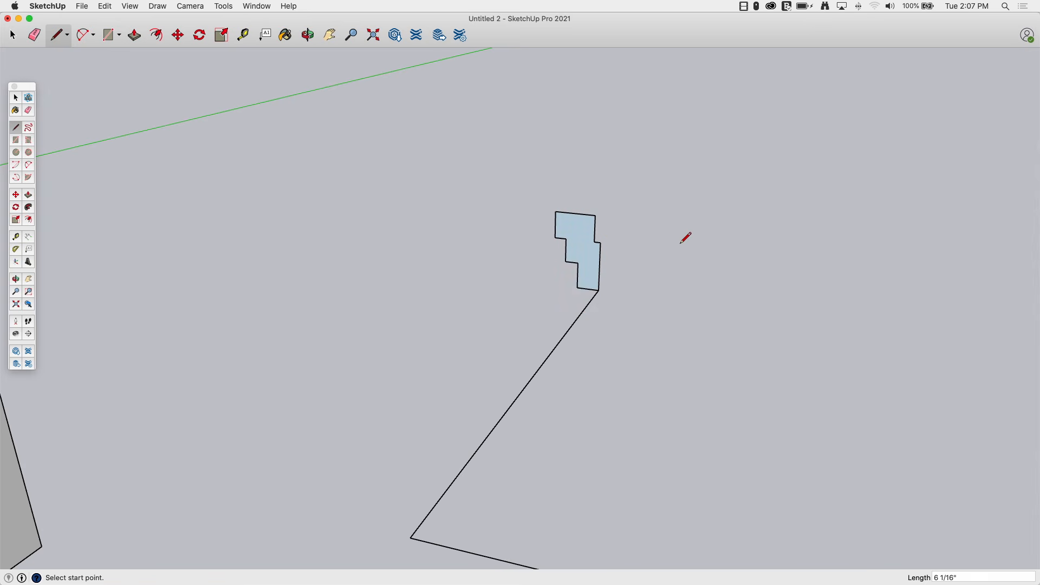
Select the curved path and sweep the stepped profile along it with Follow Me.
scroll(626, 237, "down", 5)
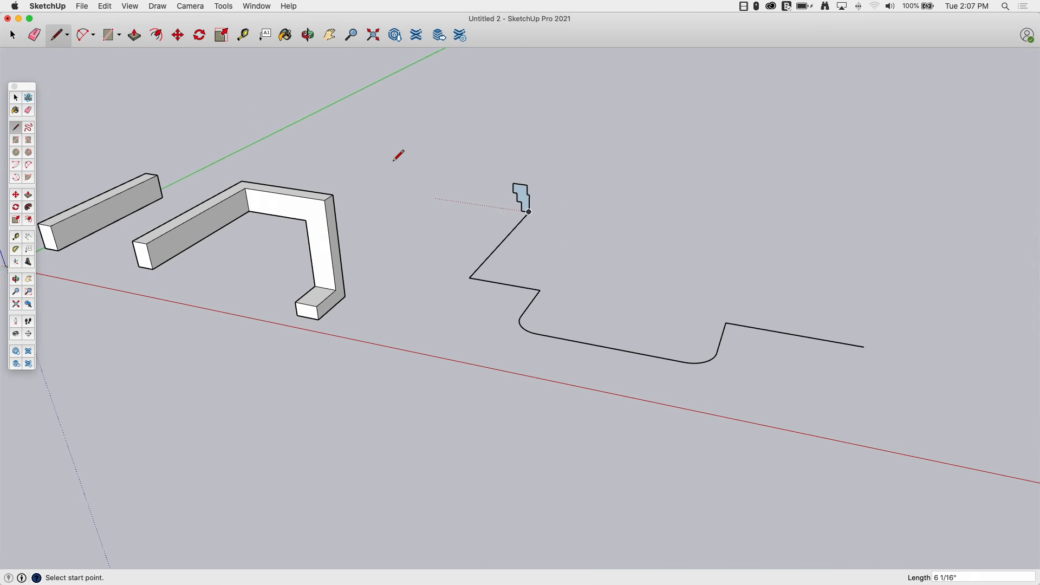
left_click(13, 33)
middle_click_drag(539, 308, 644, 344)
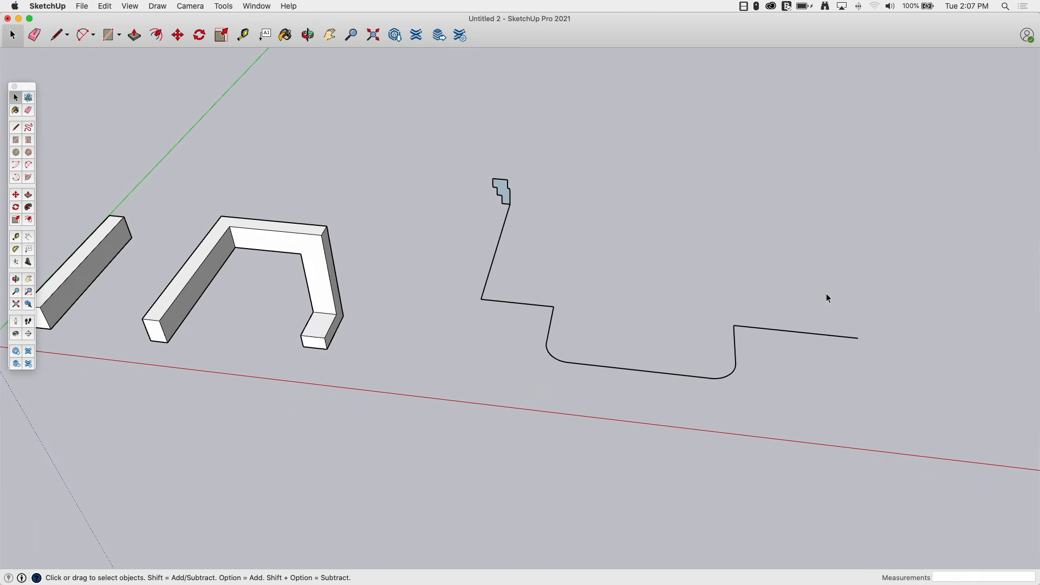
left_click_drag(851, 285, 592, 364)
left_click_drag(439, 388, 443, 400)
scroll(482, 245, "up", 2)
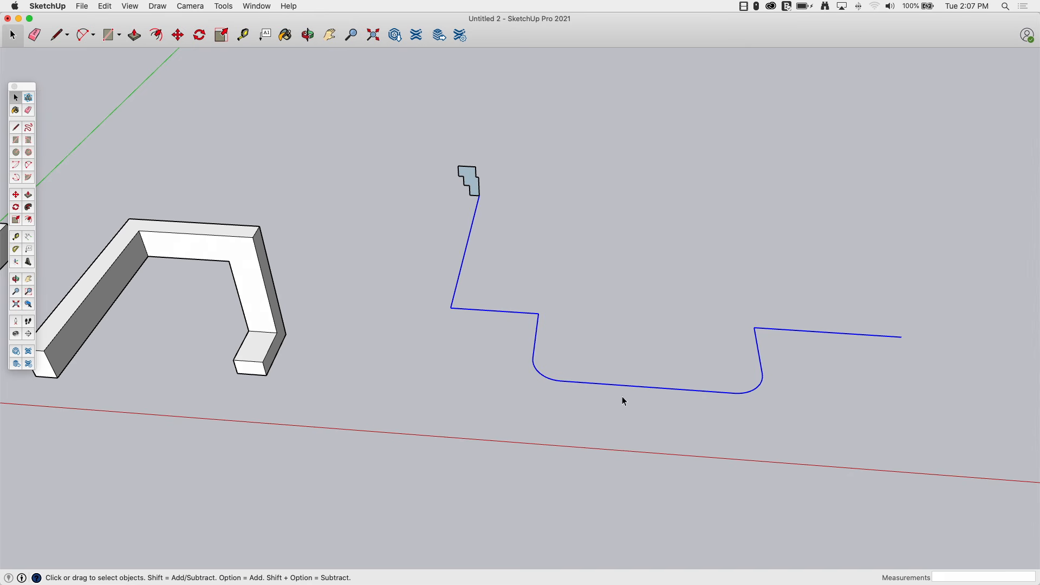
middle_click_drag(592, 276, 236, 87)
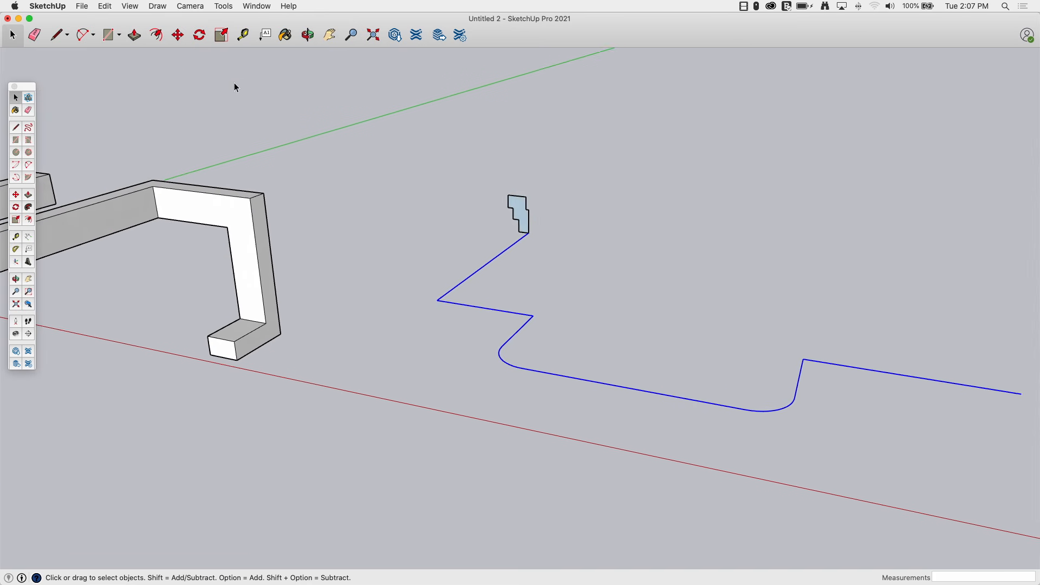
left_click(29, 209)
left_click(515, 219)
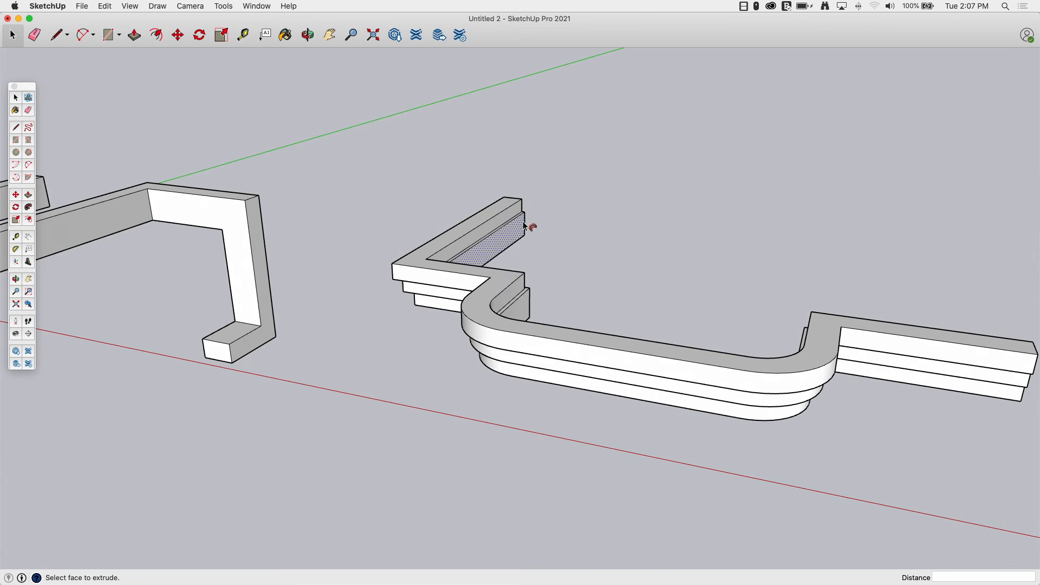
Orbit around the swept stepped molding to examine its shape.
middle_click_drag(522, 220, 222, 260)
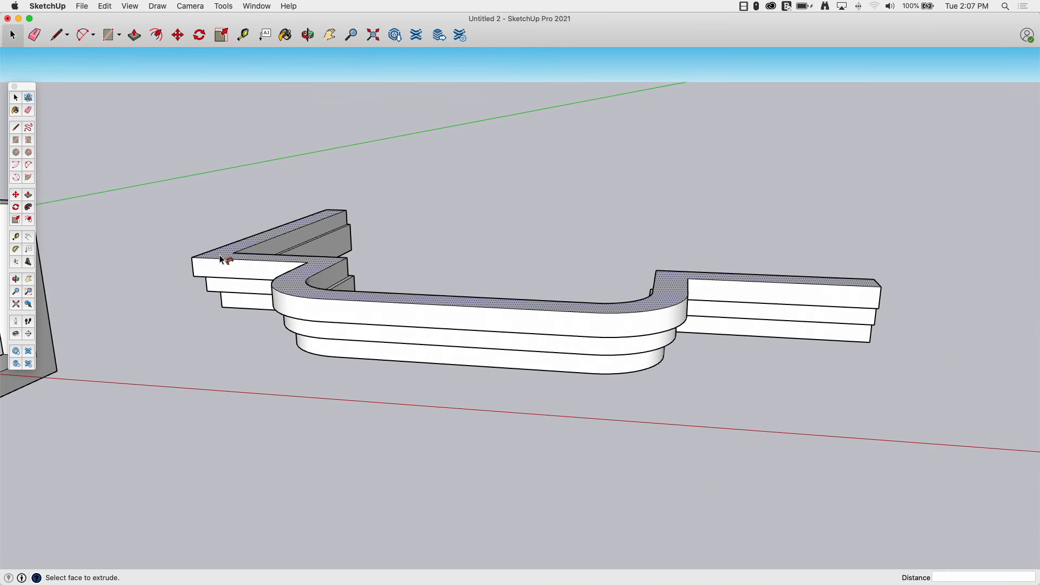
mouse_move(683, 280)
middle_mouse_down()
mouse_move(722, 290)
mouse_move(697, 271)
middle_mouse_up()
middle_click_drag(584, 323, 402, 250)
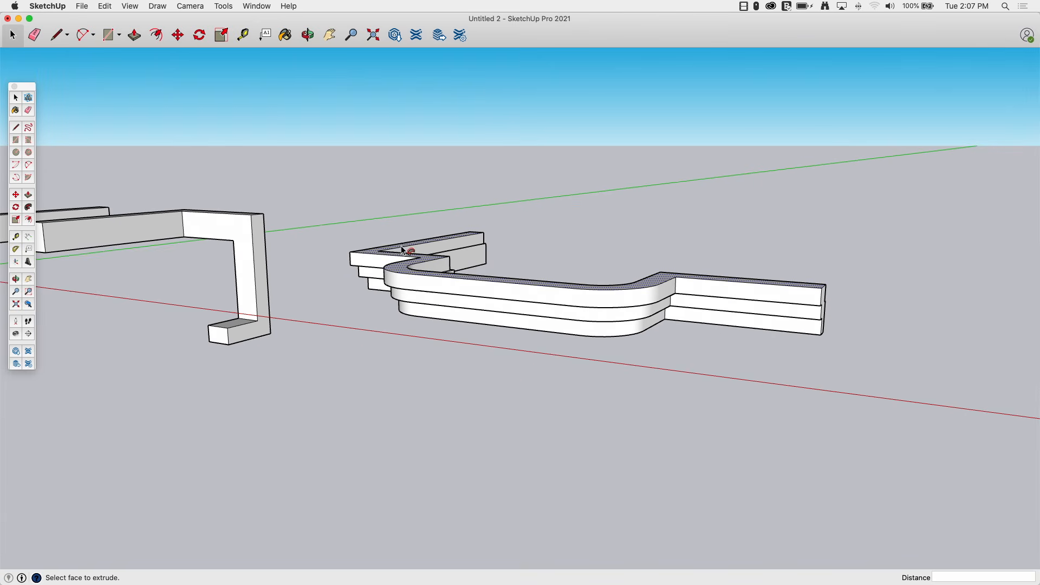
middle_click_drag(493, 241, 346, 259)
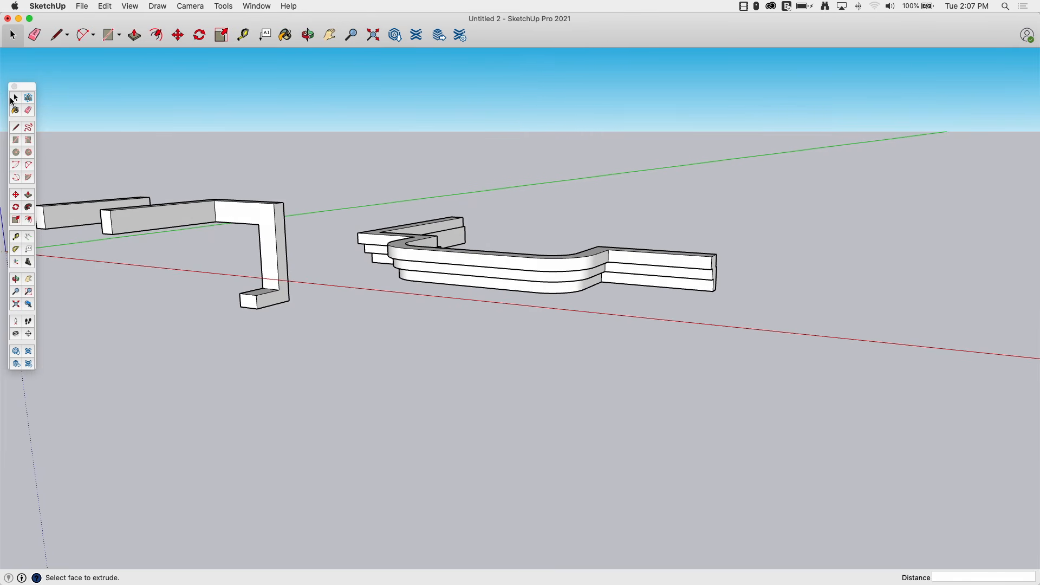
left_click(15, 97)
middle_click_drag(422, 233, 528, 278)
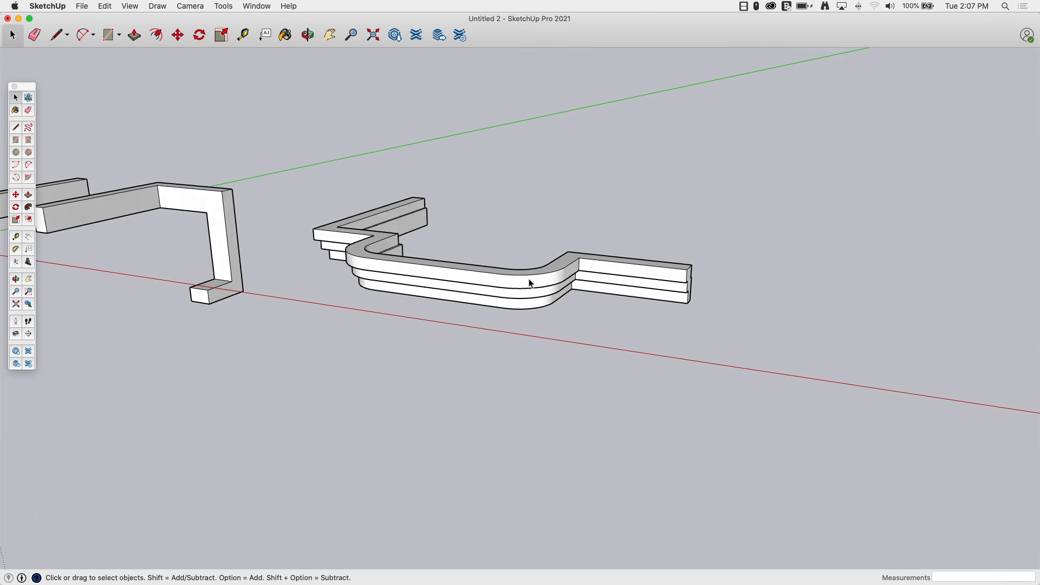
Select the box's top face and sweep the quarter-round corner profile around its edges with Follow Me.
scroll(529, 279, "down", 2)
middle_click_drag(626, 294, 563, 287, "shift")
middle_click_drag(915, 254, 587, 252, "shift")
scroll(615, 314, "up", 5)
middle_click_drag(615, 313, 512, 282)
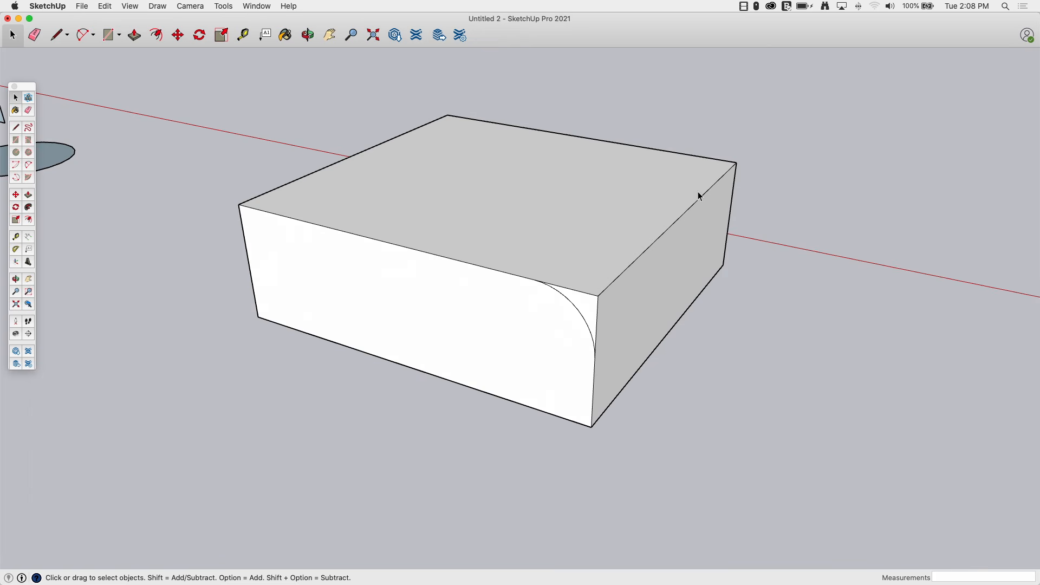
middle_click_drag(552, 281, 609, 303)
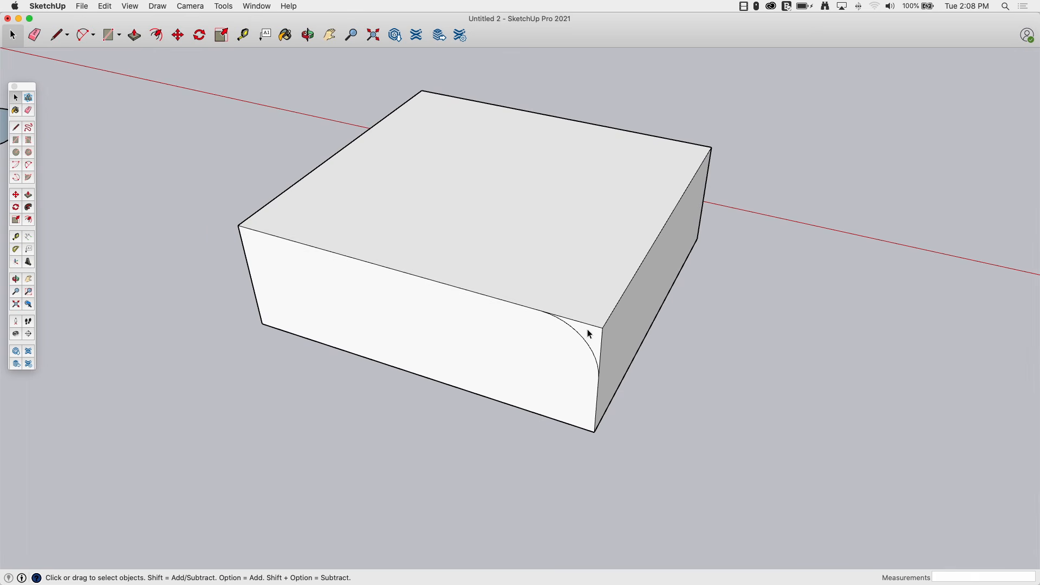
left_click(642, 263)
left_click(605, 127, "shift")
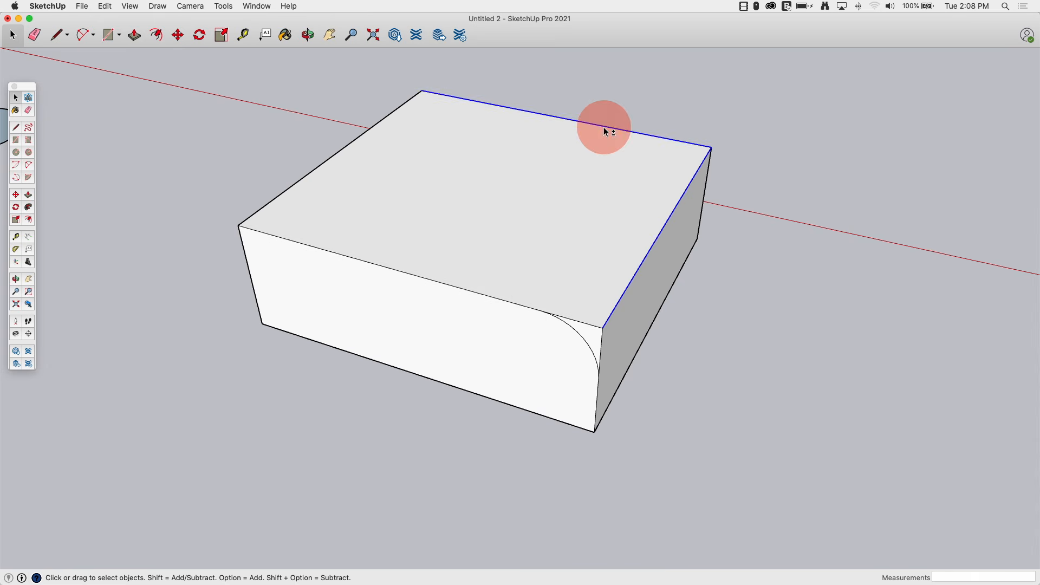
left_click(322, 165, "shift")
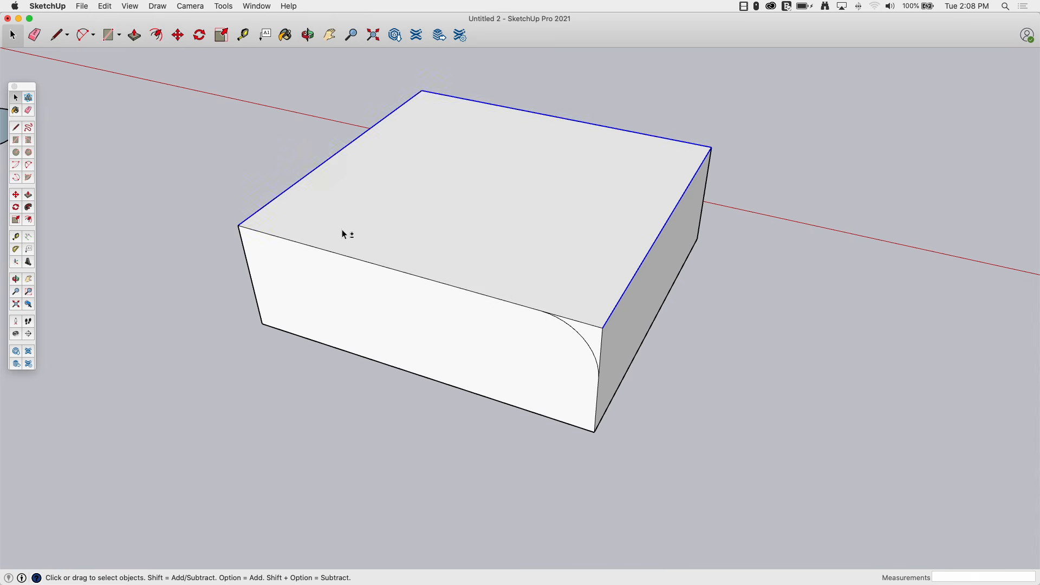
left_click(355, 264, "shift")
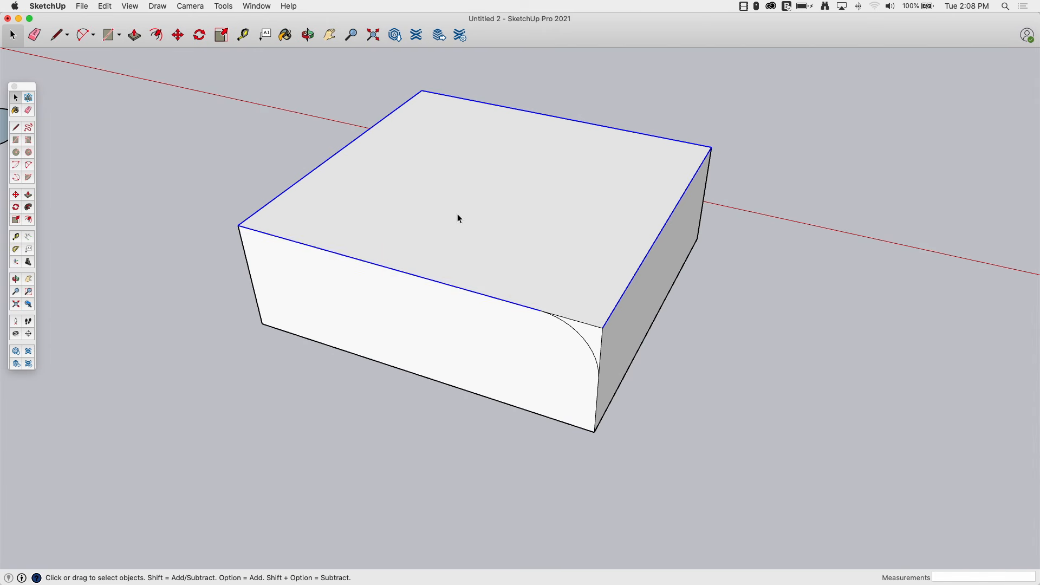
left_click(531, 215)
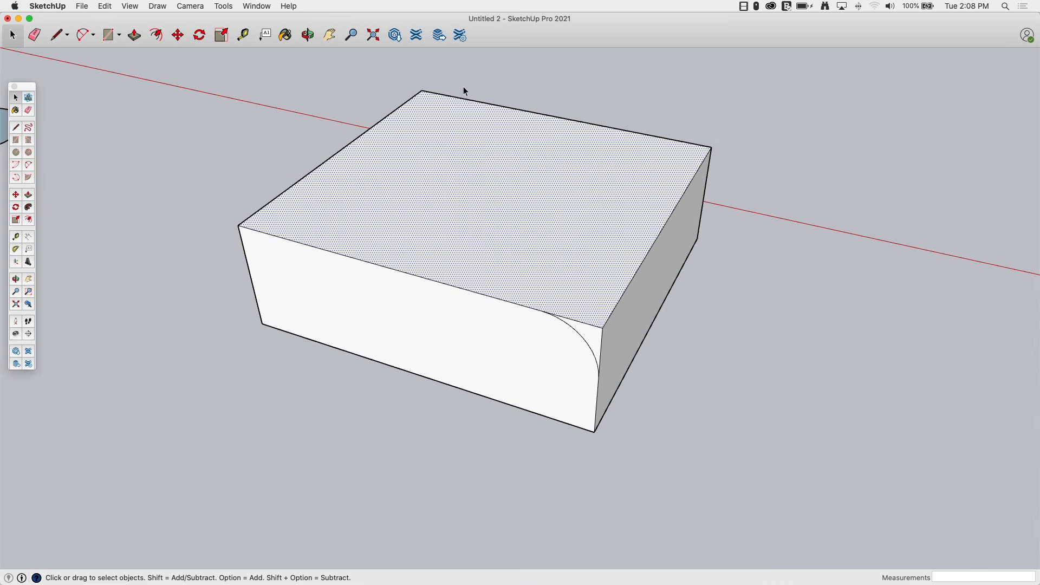
middle_click_drag(474, 164, 442, 186)
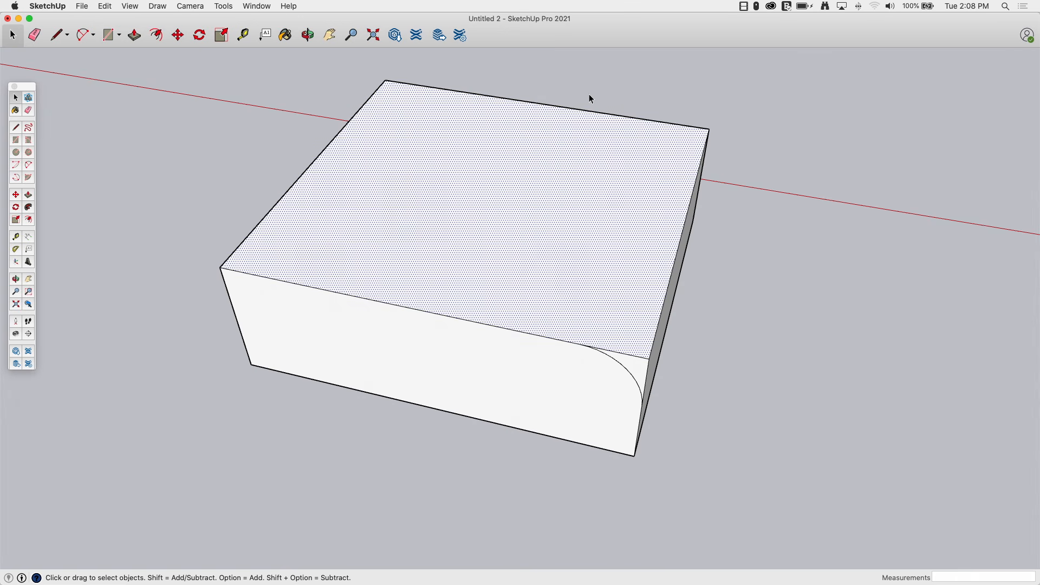
middle_click_drag(620, 343, 720, 166)
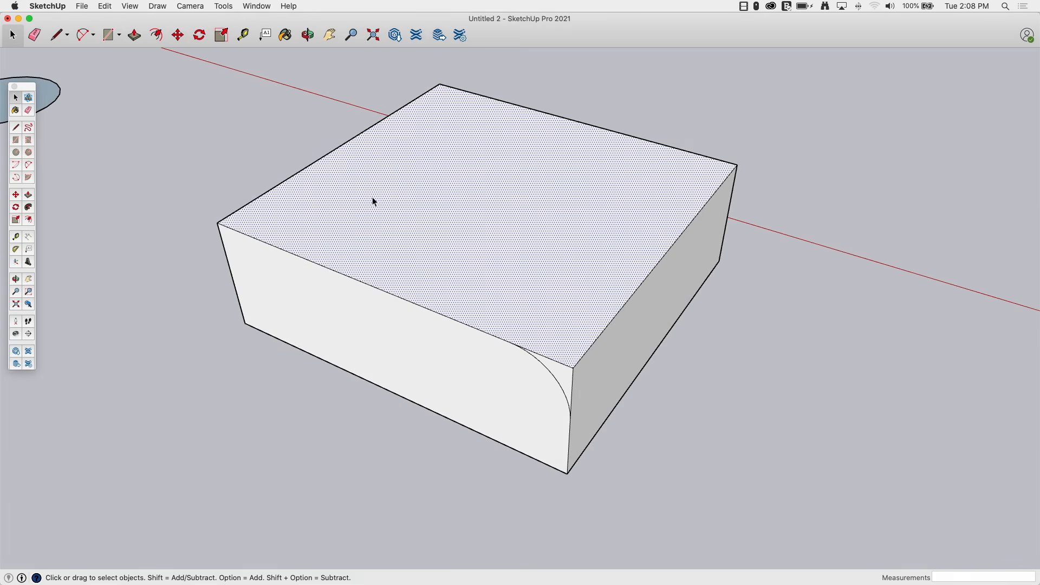
left_click(30, 209)
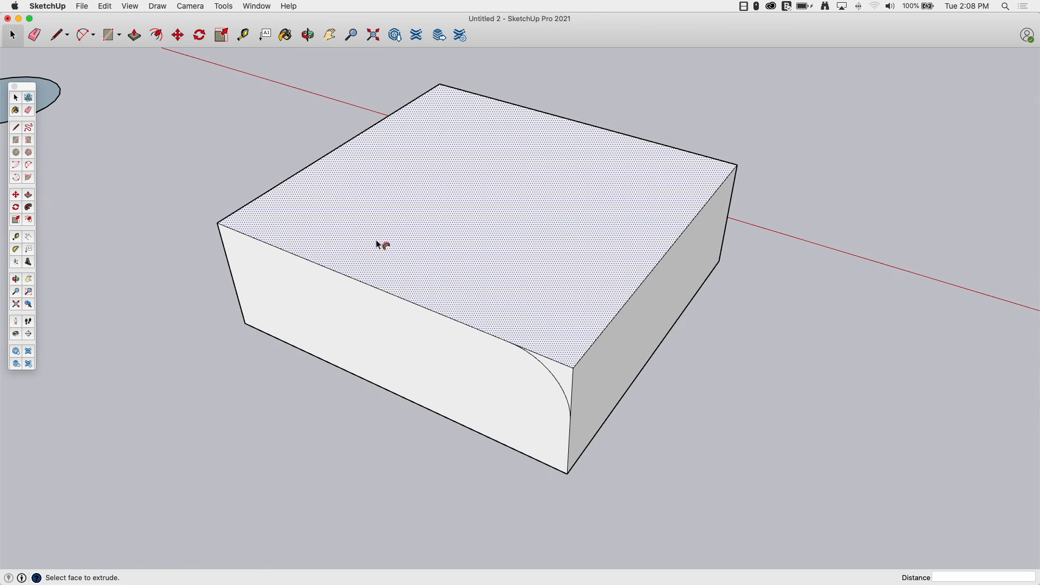
left_click(564, 372)
Orbit and zoom around the box to examine its rounded top edge.
middle_click_drag(792, 503, 506, 297)
middle_click_drag(619, 413, 615, 346)
scroll(573, 324, "up", 3)
middle_click_drag(573, 320, 568, 319)
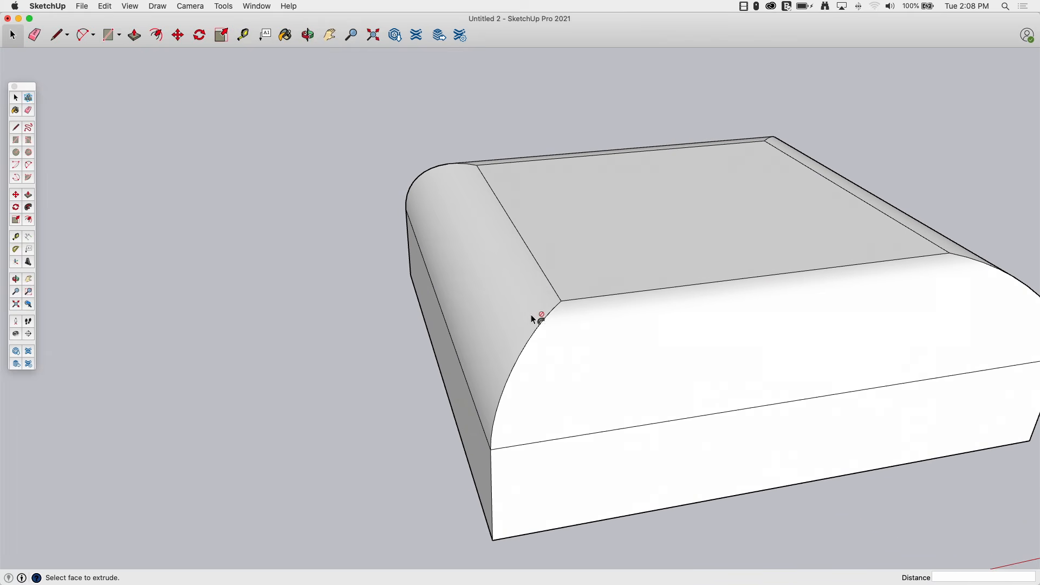
middle_click_drag(488, 403, 489, 383)
middle_click_drag(559, 305, 451, 264)
scroll(461, 426, "down", 5)
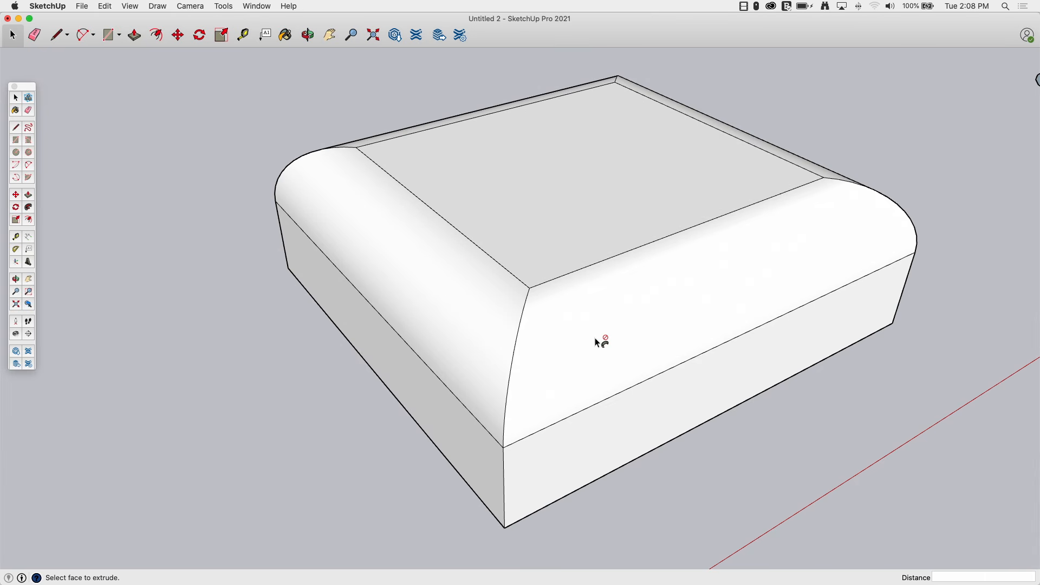
middle_click_drag(547, 308, 453, 287)
scroll(554, 313, "down", 5)
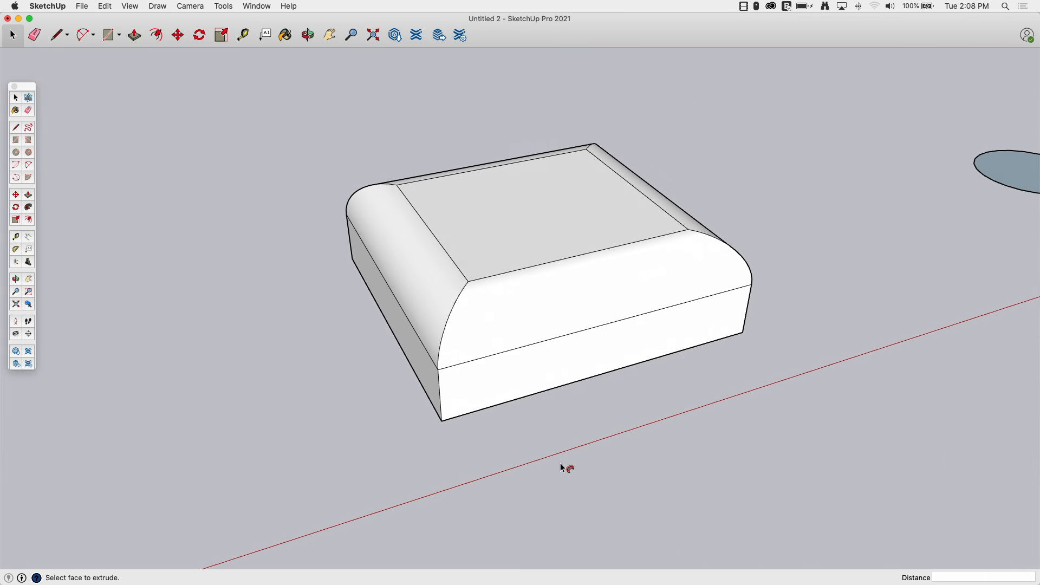
middle_click_drag(560, 463, 587, 446)
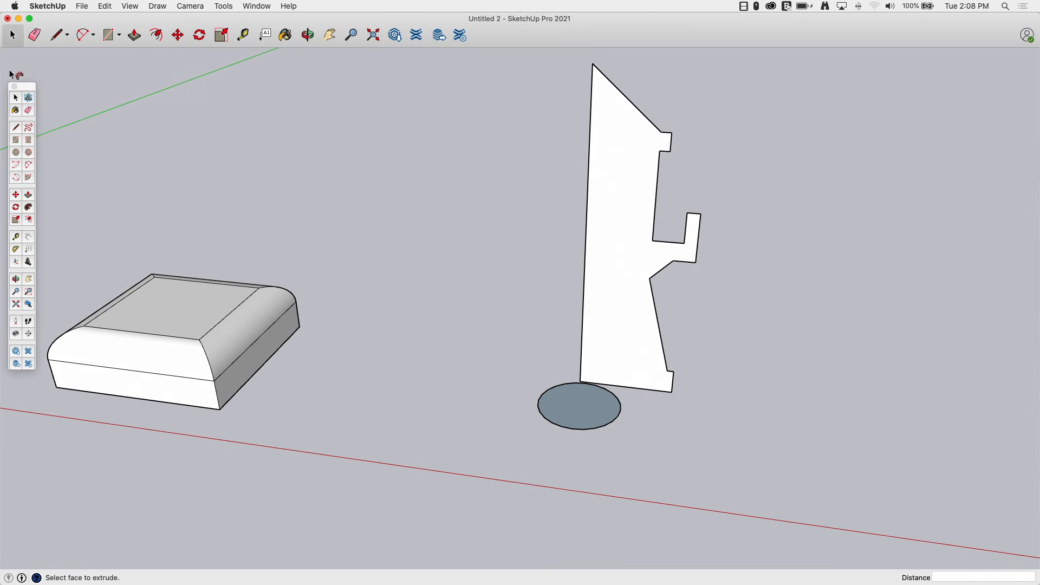
Copy the upright profile and its circle about 17 ft 7 in to the side with the Move tool.
left_click(15, 103)
scroll(696, 206, "down", 2)
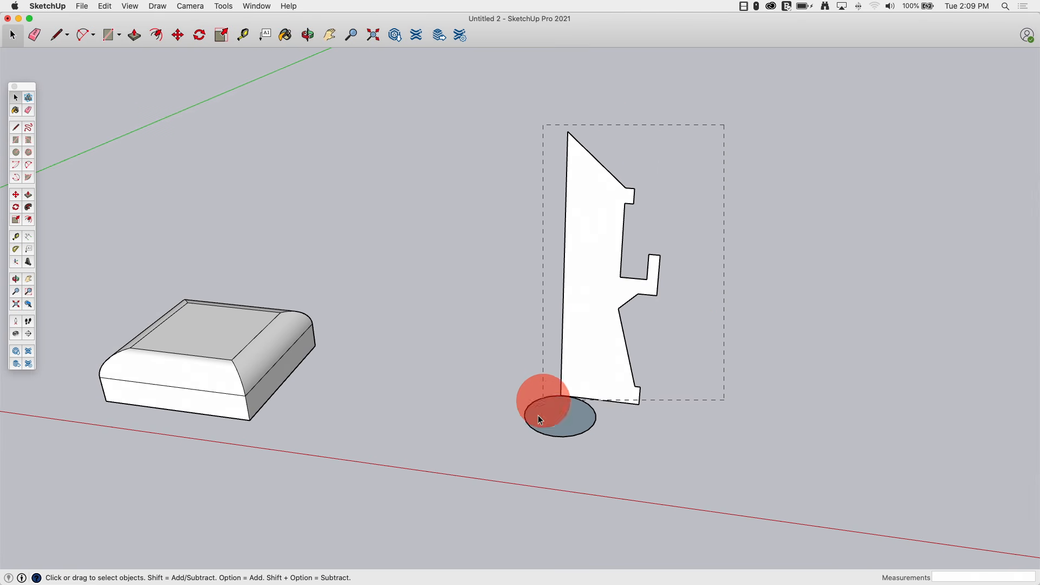
left_click_drag(465, 469, 466, 470)
middle_click_drag(466, 469, 494, 418)
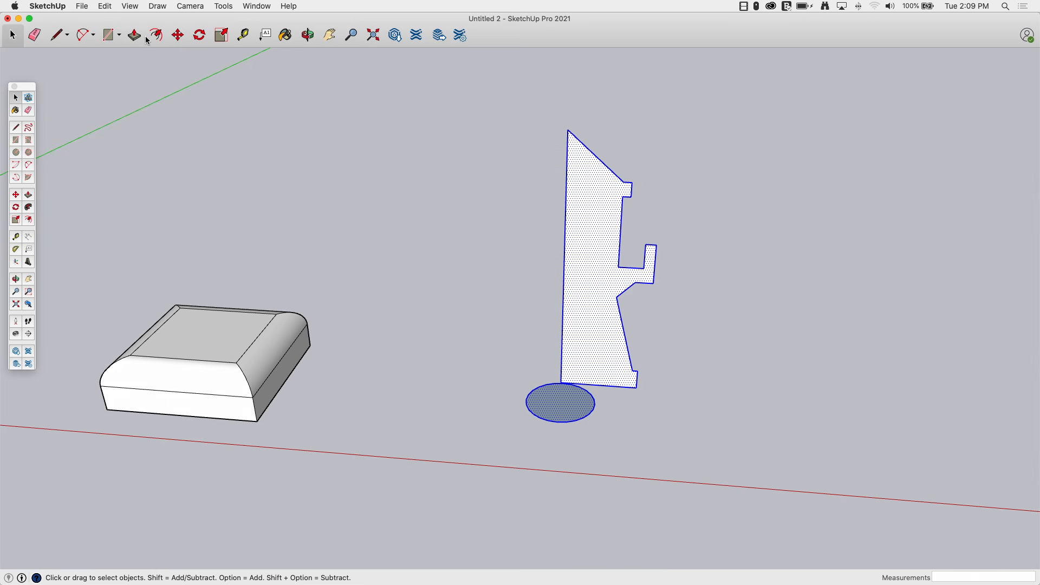
left_click(177, 36)
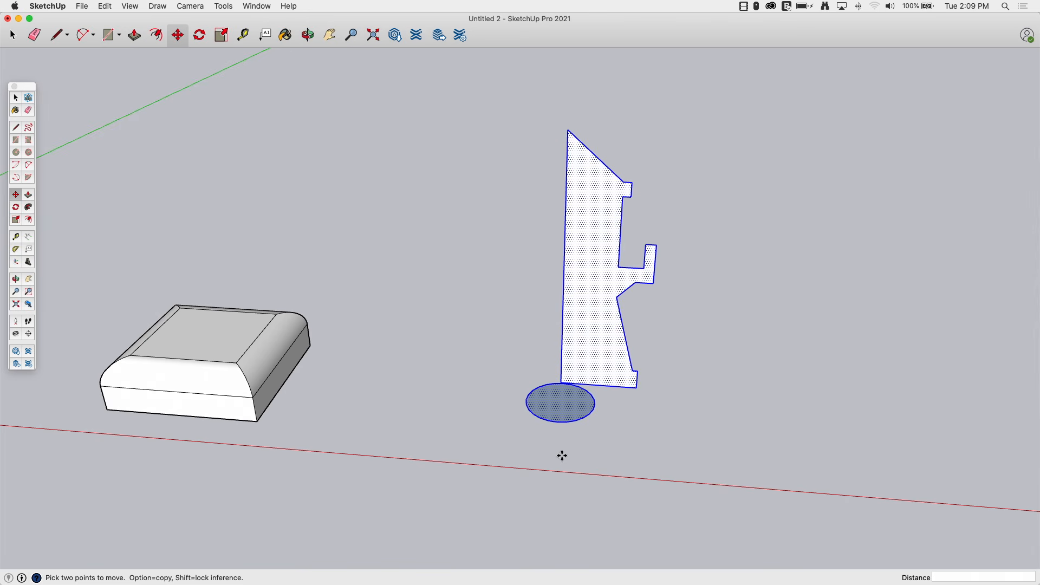
left_click_drag(555, 454, 922, 487, "alt")
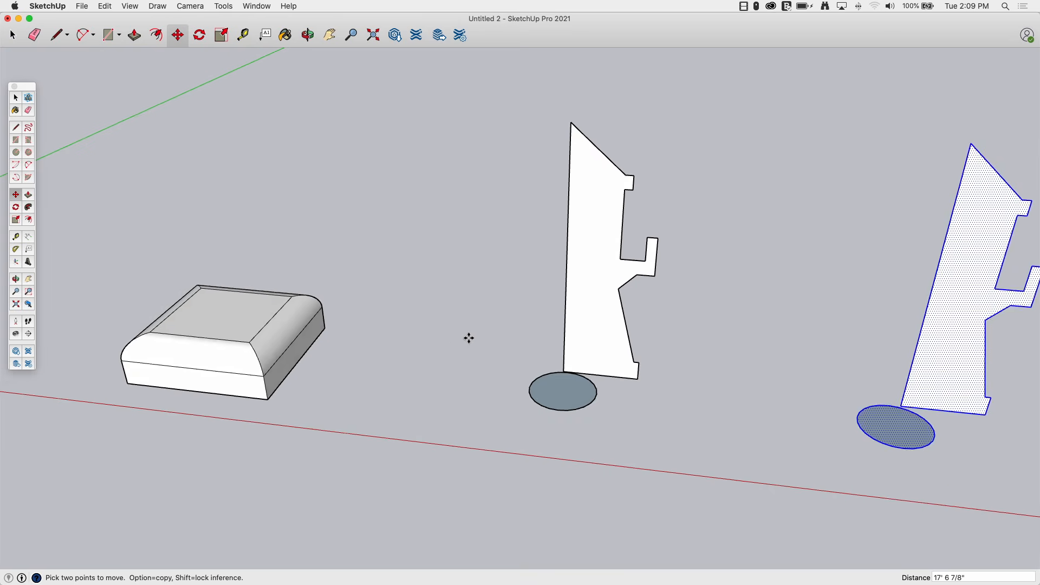
Try to sweep the profile around the selected circle with Follow Me and undo the attempt.
scroll(580, 344, "up", 5)
left_click(18, 102)
middle_click_drag(476, 422, 568, 503)
left_click(567, 501)
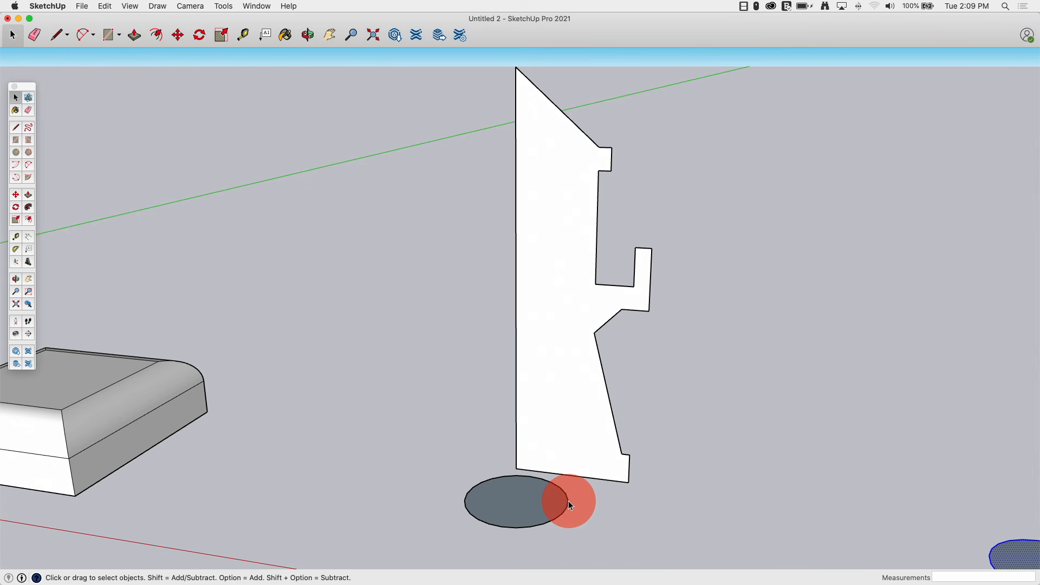
left_click(29, 207)
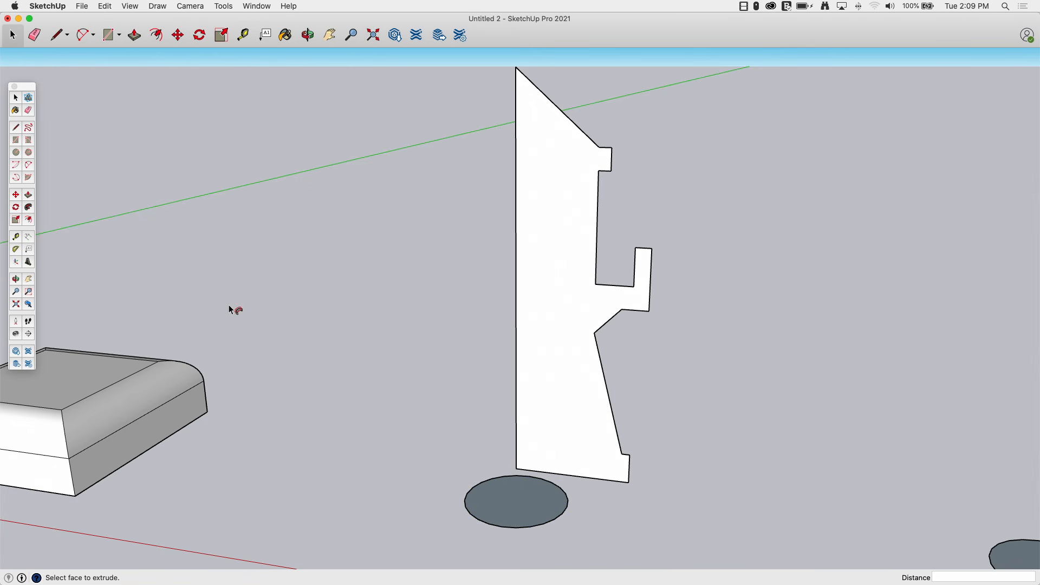
left_click(571, 190)
middle_click_drag(571, 191, 502, 242)
key("super+z")
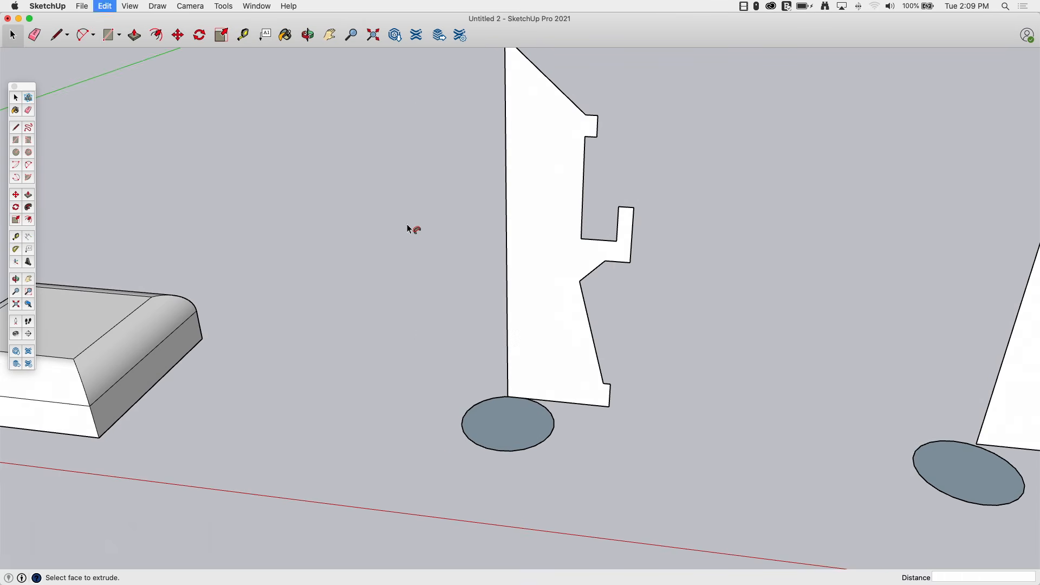
Draw a line from the profile's bottom corner down to the circle's center.
scroll(520, 342, "up", 4)
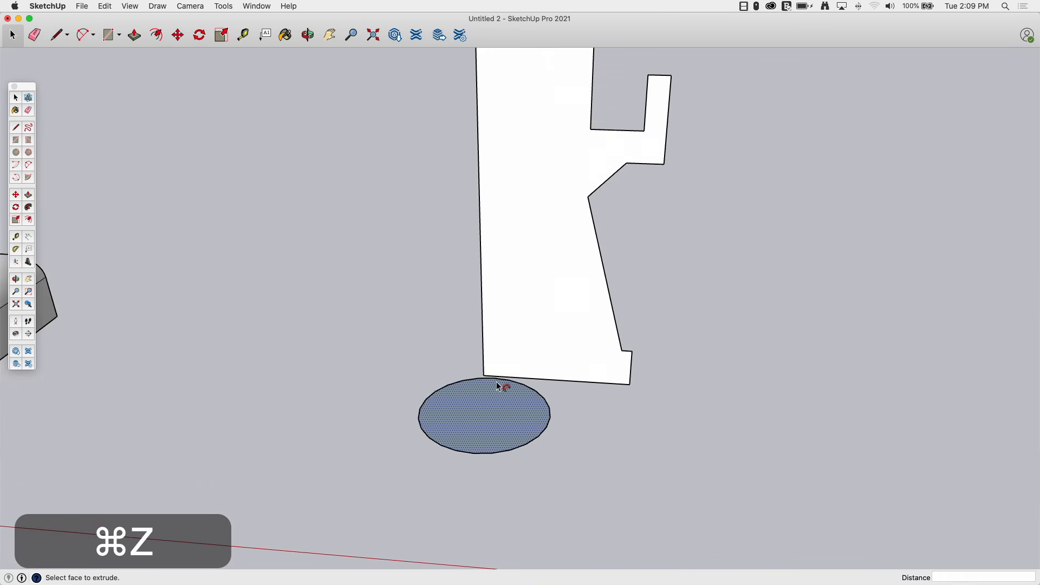
scroll(498, 386, "up", 2)
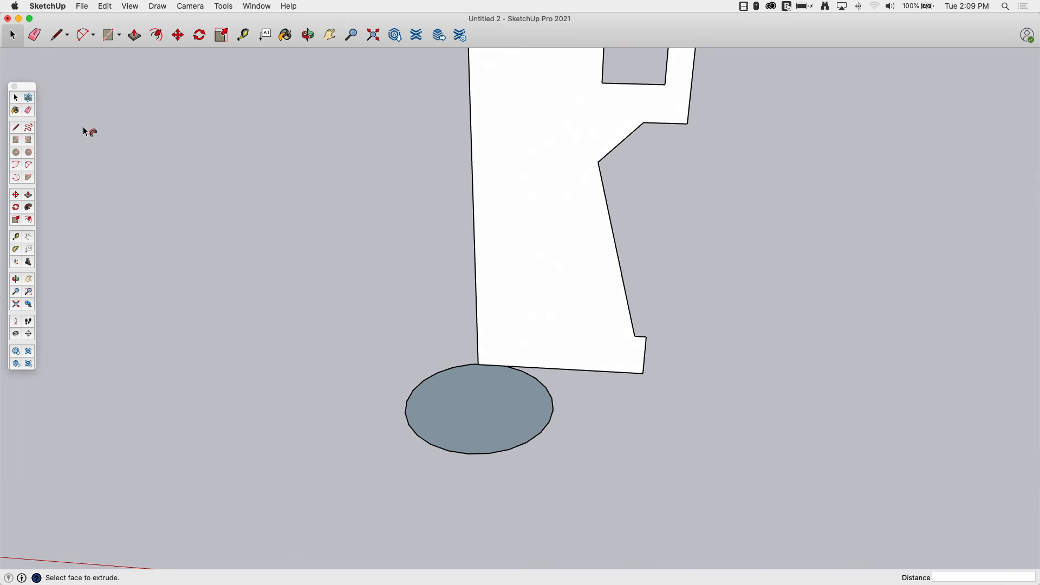
left_click(16, 98)
middle_click_drag(486, 363, 481, 374)
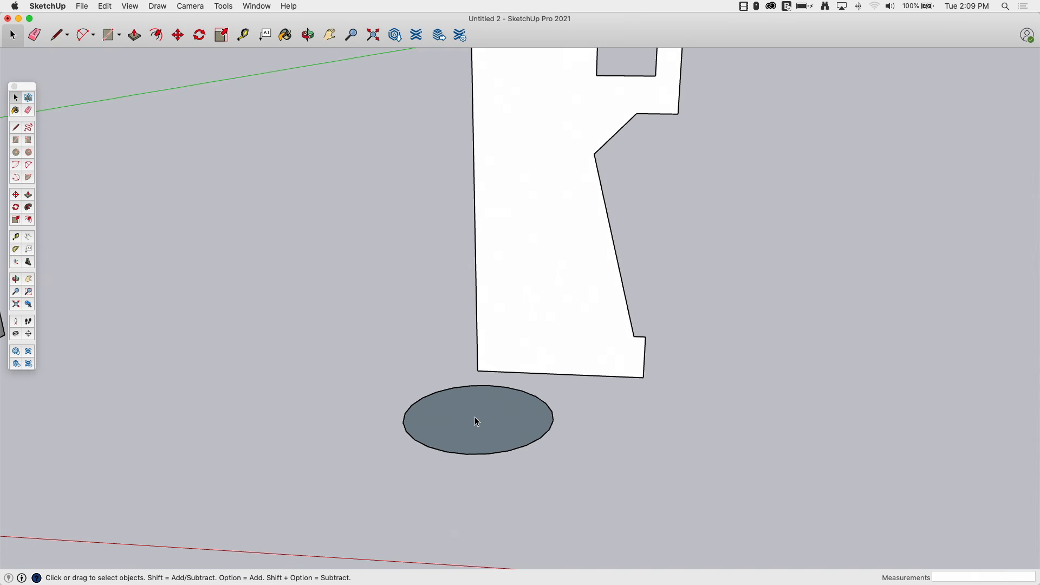
left_click(16, 128)
left_click(477, 370)
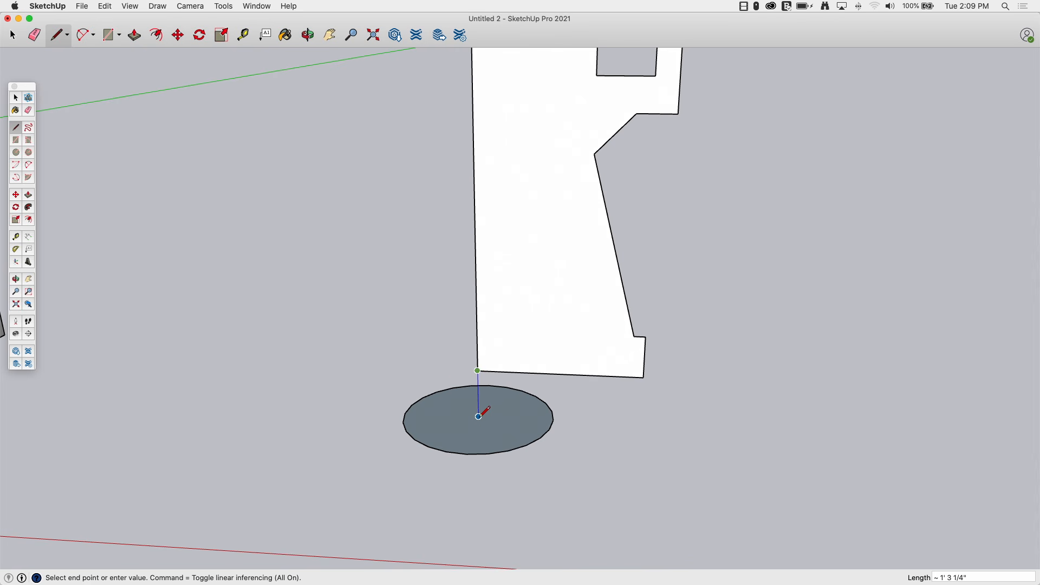
middle_click_drag(478, 416, 479, 415)
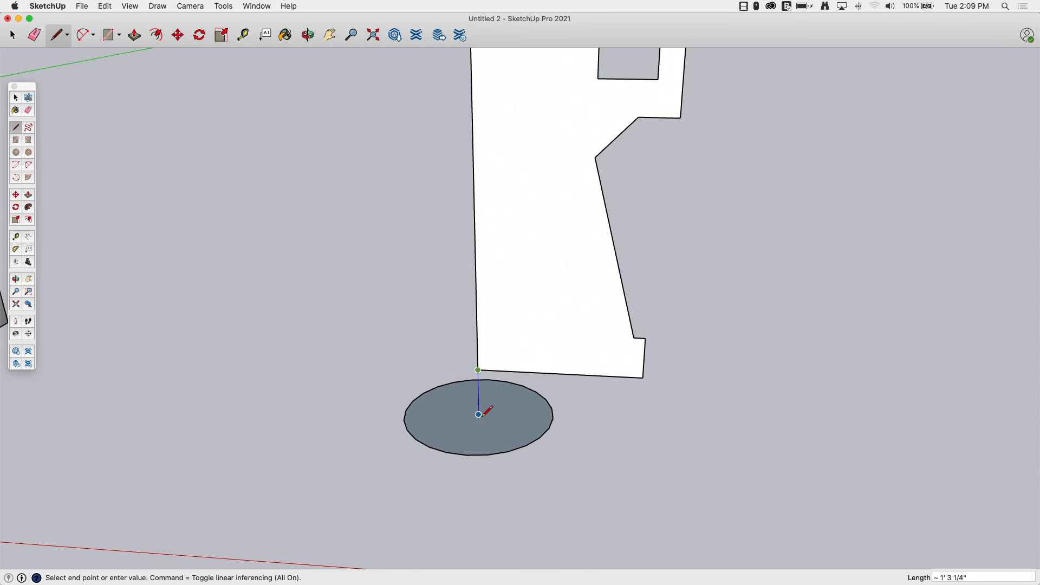
key("space")
Select the circle and revolve the upright profile around it with Follow Me.
mouse_move(486, 397)
middle_mouse_down()
mouse_move(488, 434)
mouse_move(455, 413)
mouse_move(467, 408)
mouse_move(488, 422)
mouse_move(463, 417)
mouse_move(484, 407)
middle_mouse_up()
left_click(461, 420)
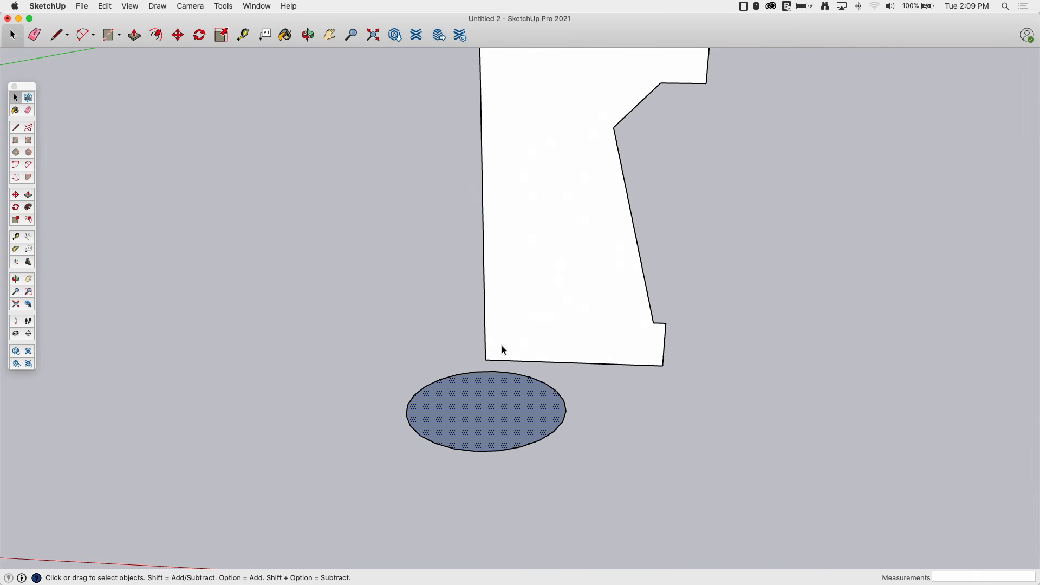
scroll(488, 404, "down", 10)
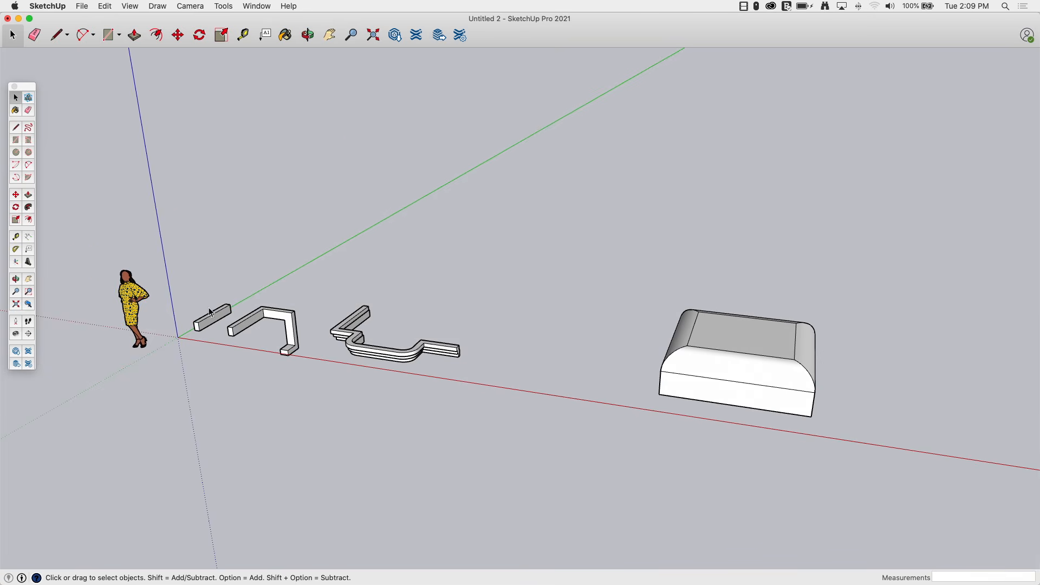
scroll(687, 399, "up", 10)
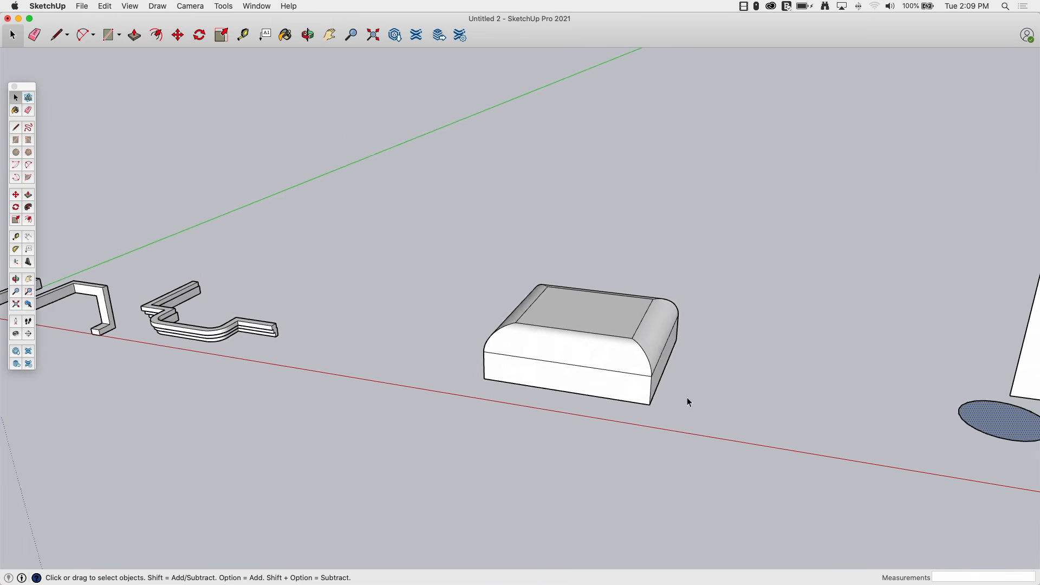
middle_click_drag(690, 469, 446, 367)
middle_click_drag(420, 406, 692, 532)
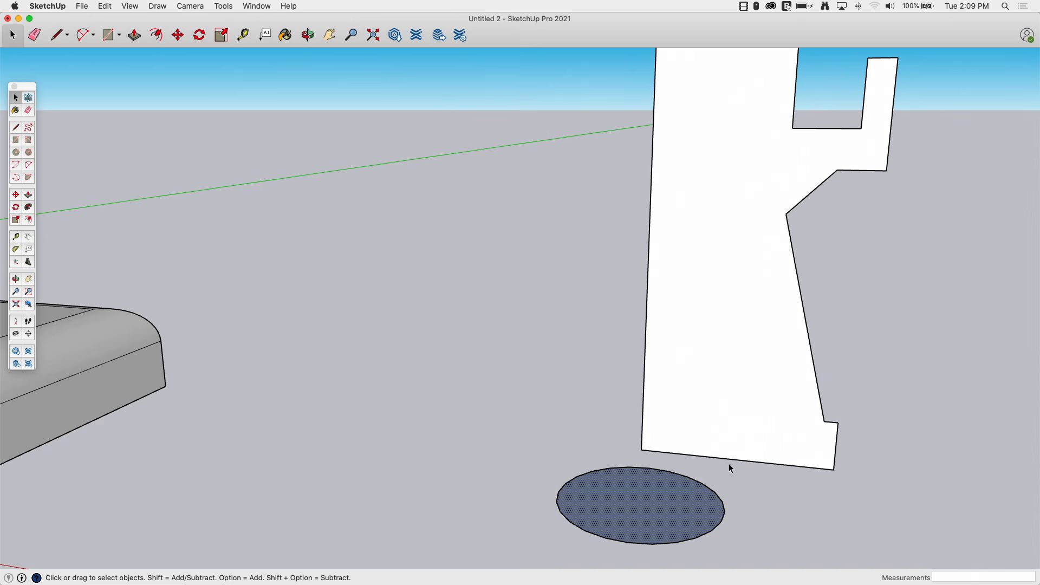
middle_click_drag(493, 302, 412, 325)
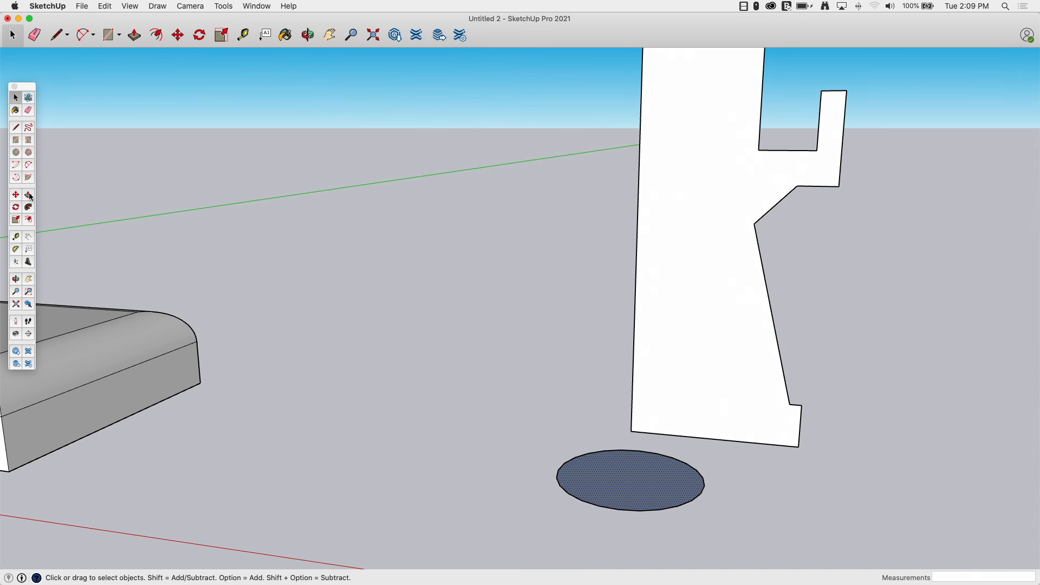
left_click(30, 209)
left_click(684, 300)
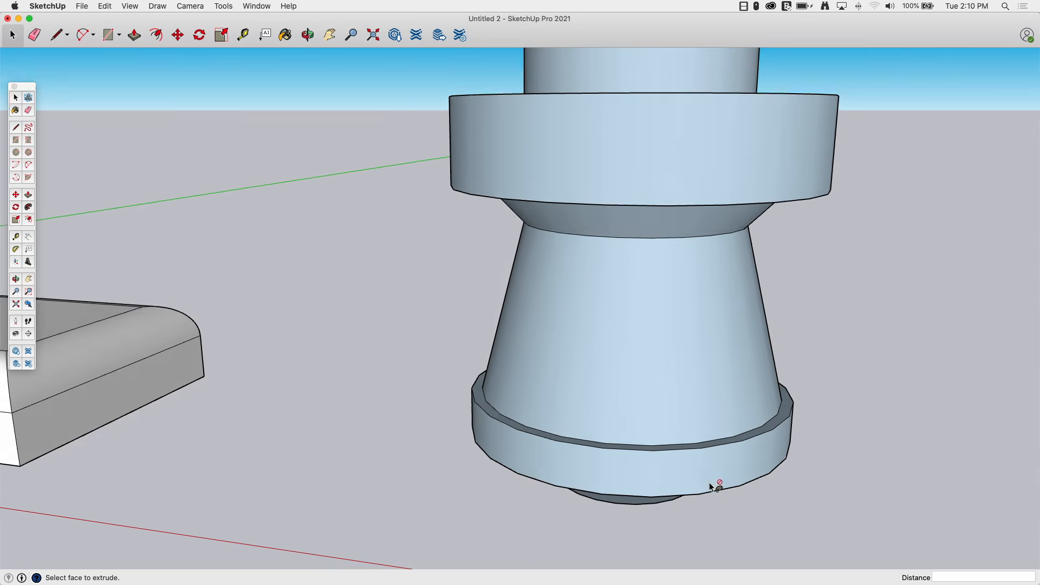
middle_click_drag(713, 485, 480, 427)
middle_click_drag(332, 357, 570, 489)
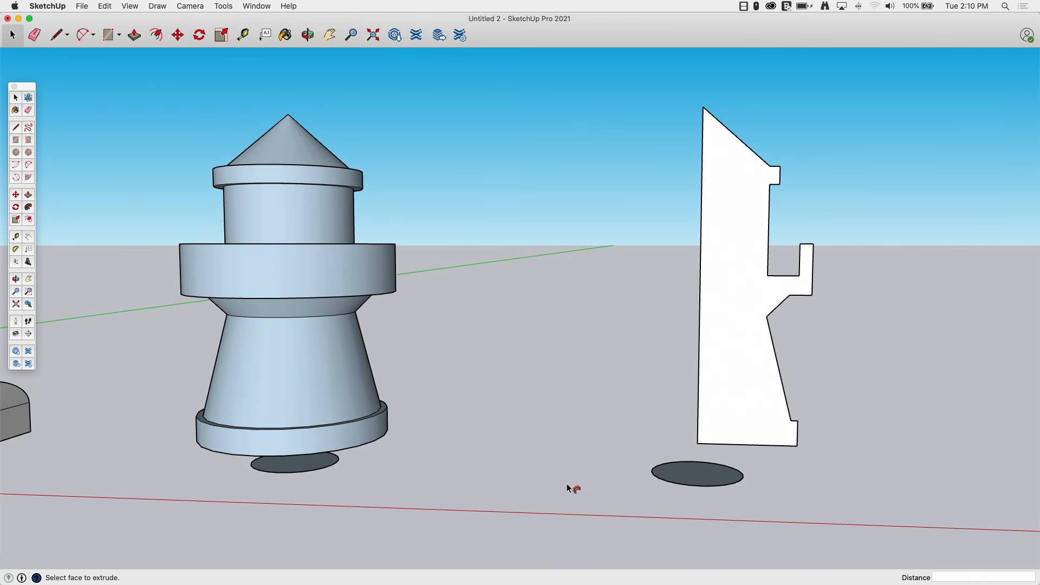
Draw a square about 4 ft 9 in wide centred on the copied circle, then erase the circle.
left_click(19, 142)
middle_click_drag(41, 151, 666, 403)
key("alt")
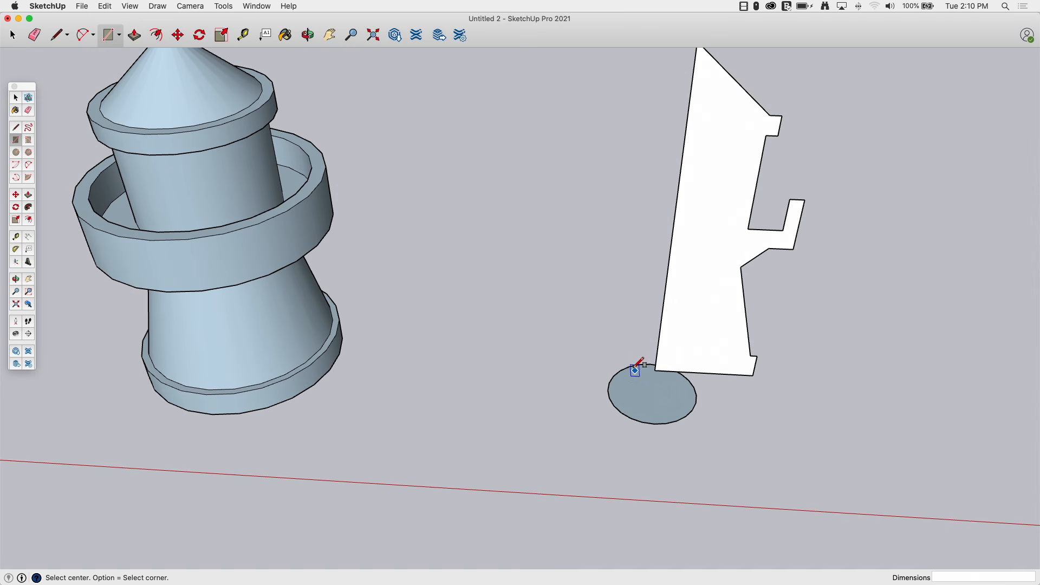
left_click(651, 392)
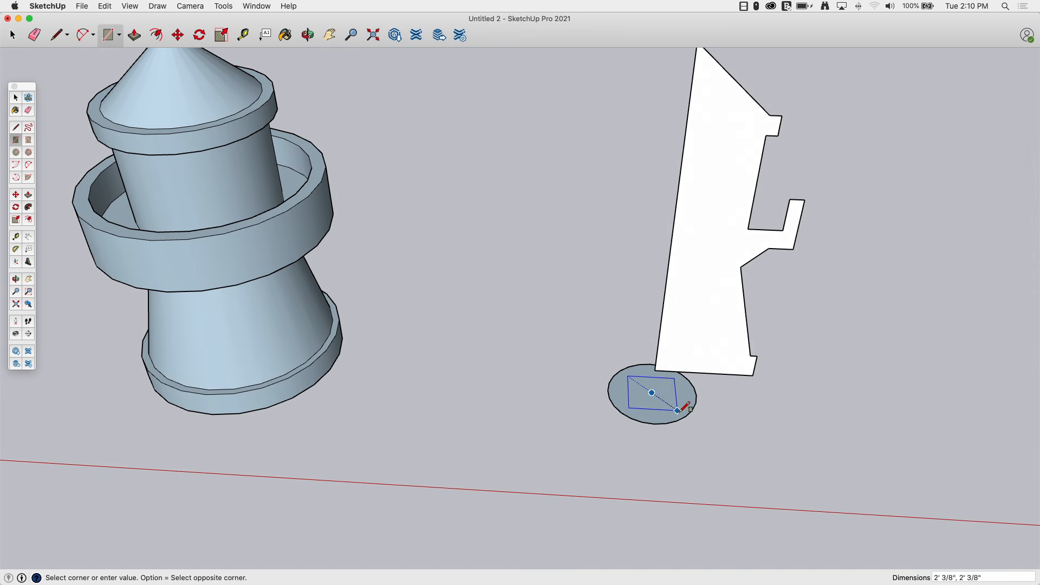
left_click(714, 435)
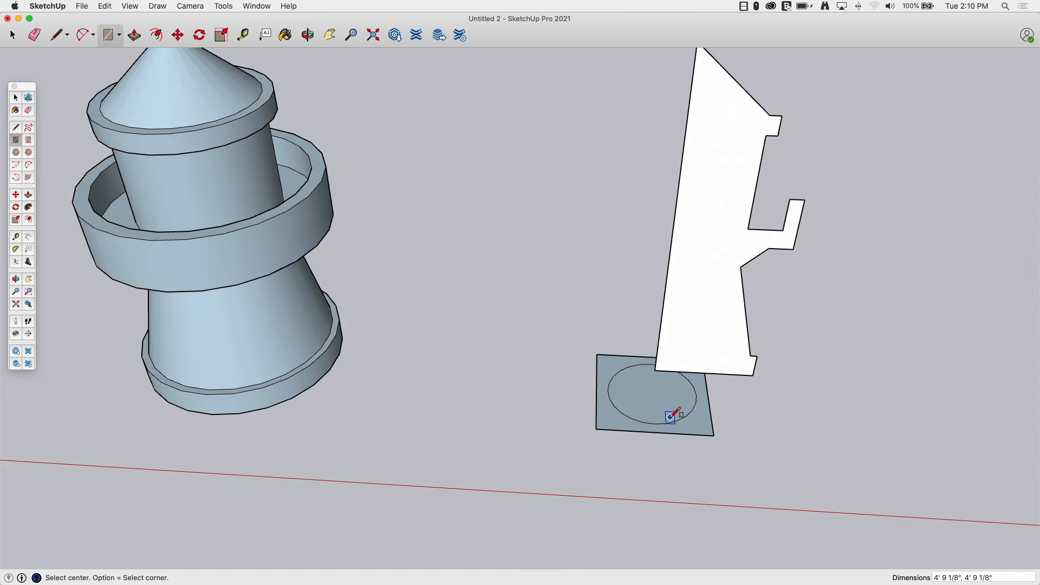
left_click(34, 34)
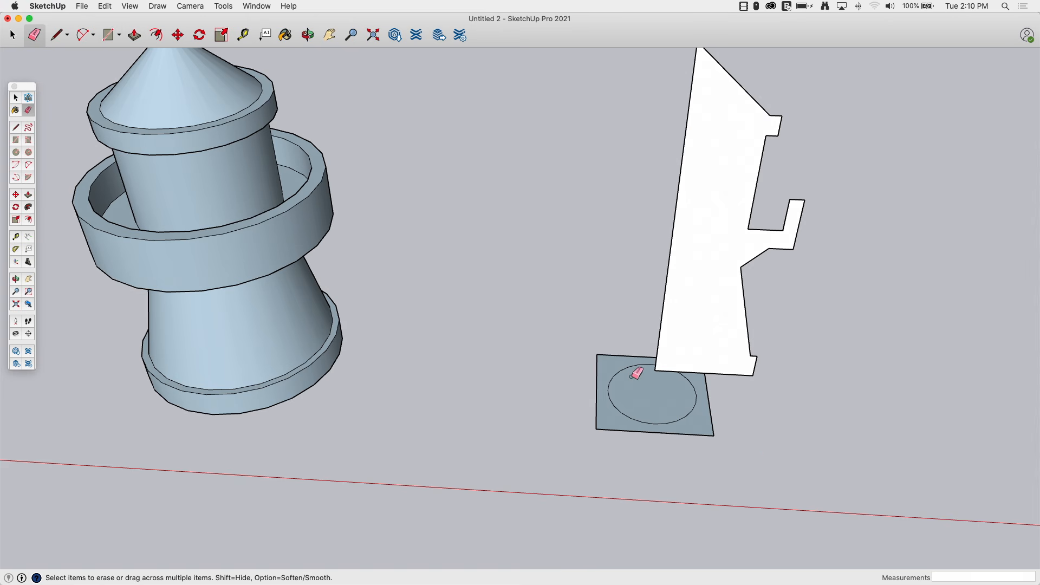
left_click(620, 376)
Select the square face and sweep the copied profile around it with Follow Me.
left_click(13, 36)
left_click(647, 415)
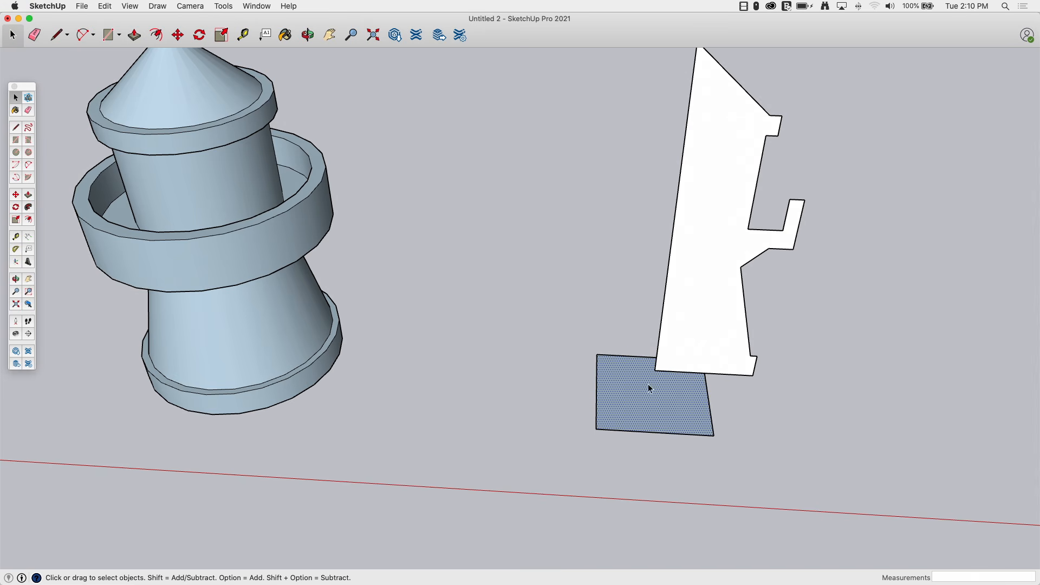
left_click(29, 209)
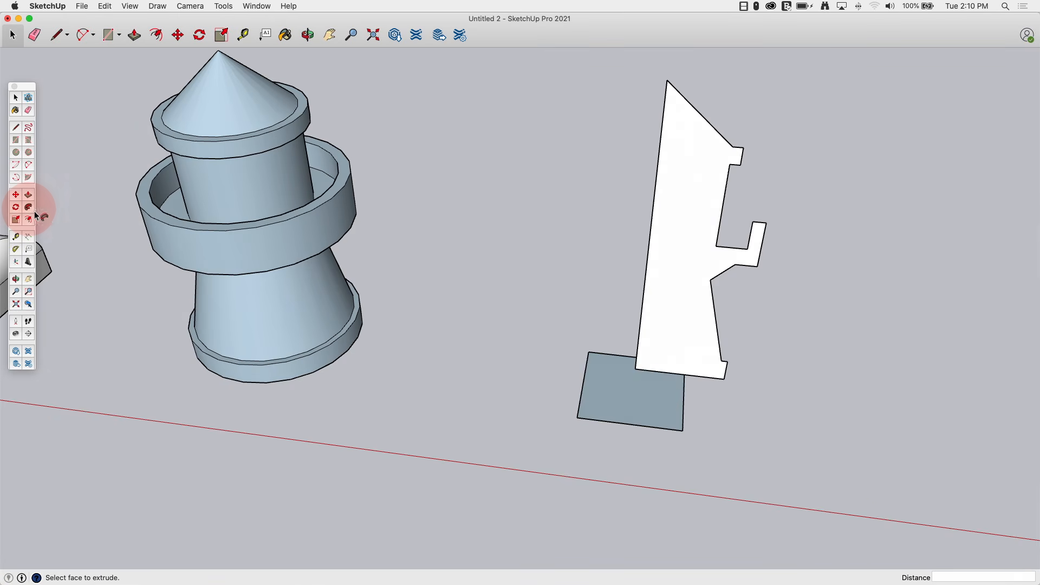
left_click(663, 333)
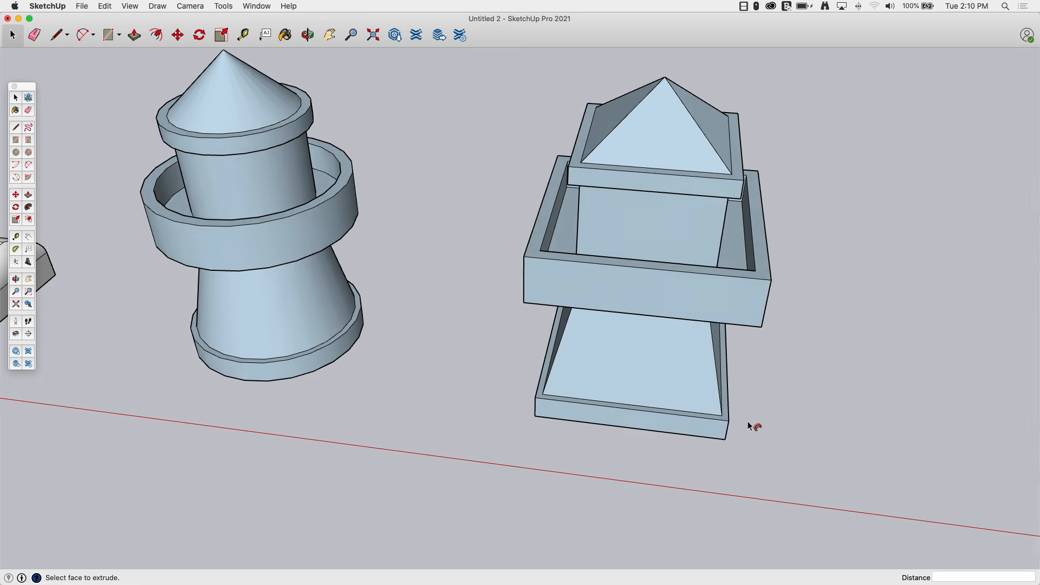